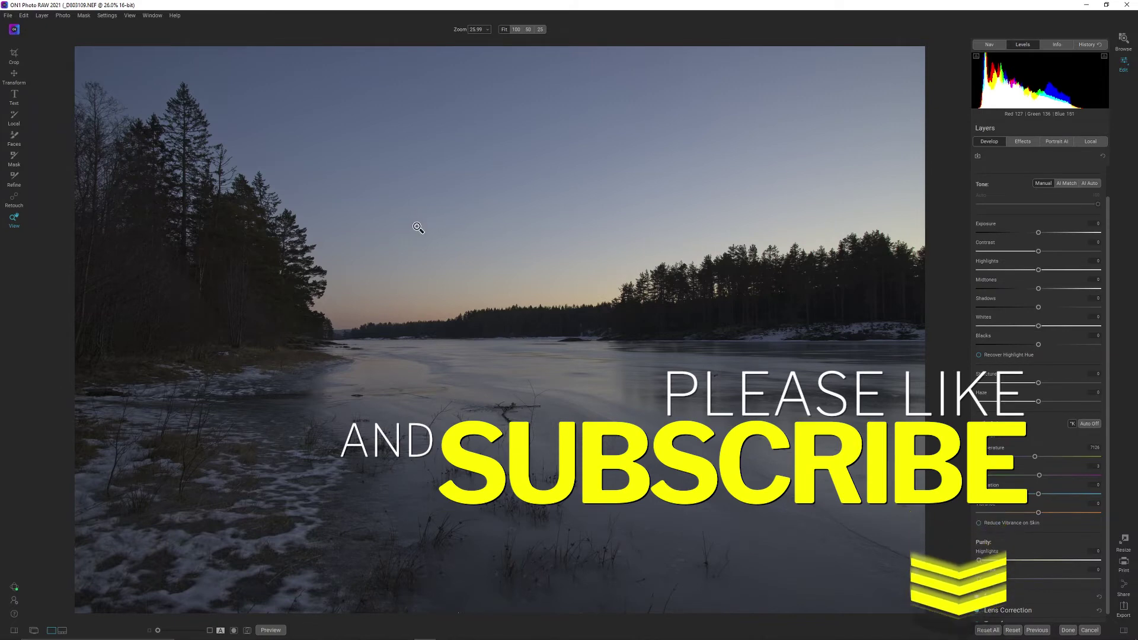
Step: Start a crop, expand its frame to the whole photo with the original ratio, and set the crop to Freeform
{"action": "left_click", "coordinate": [14, 56]}
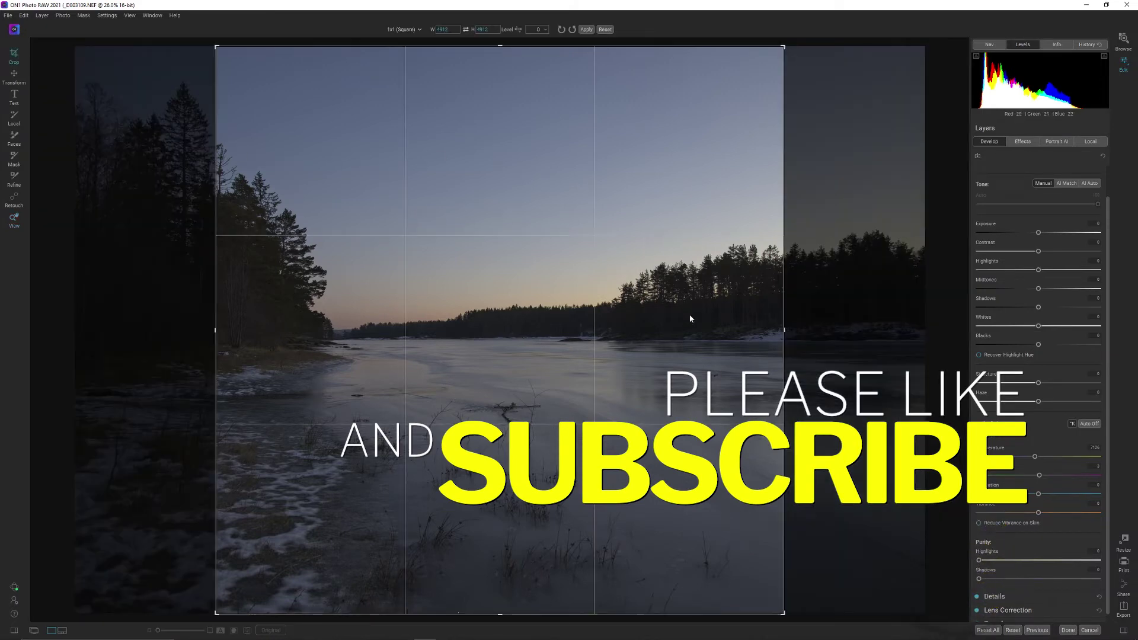
{"action": "left_click", "coordinate": [409, 31]}
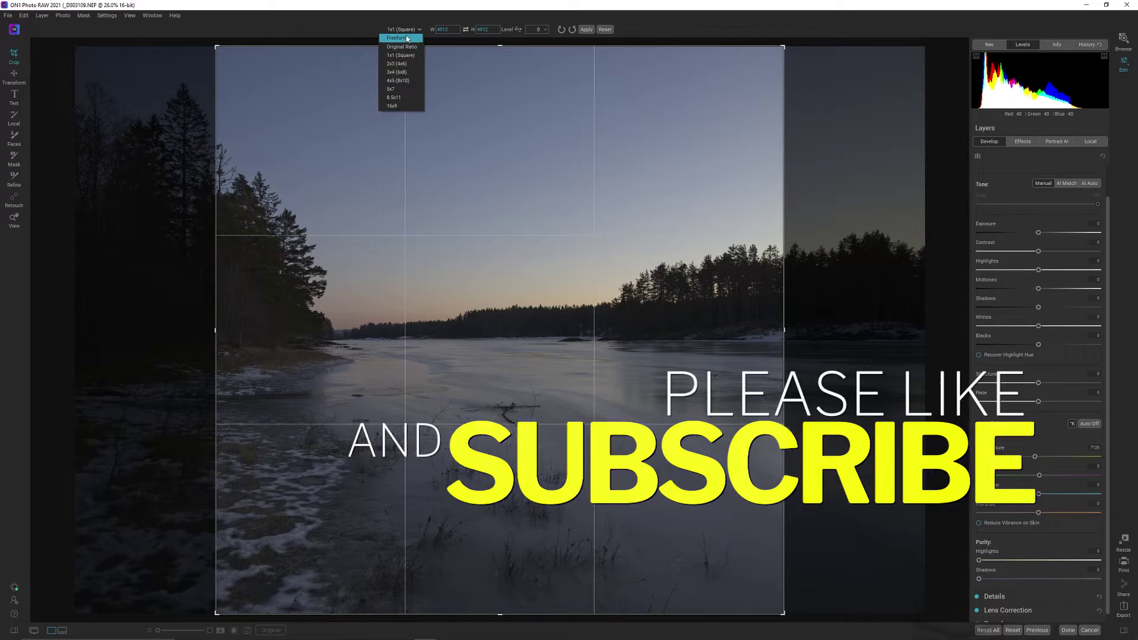
{"action": "left_click", "coordinate": [407, 39]}
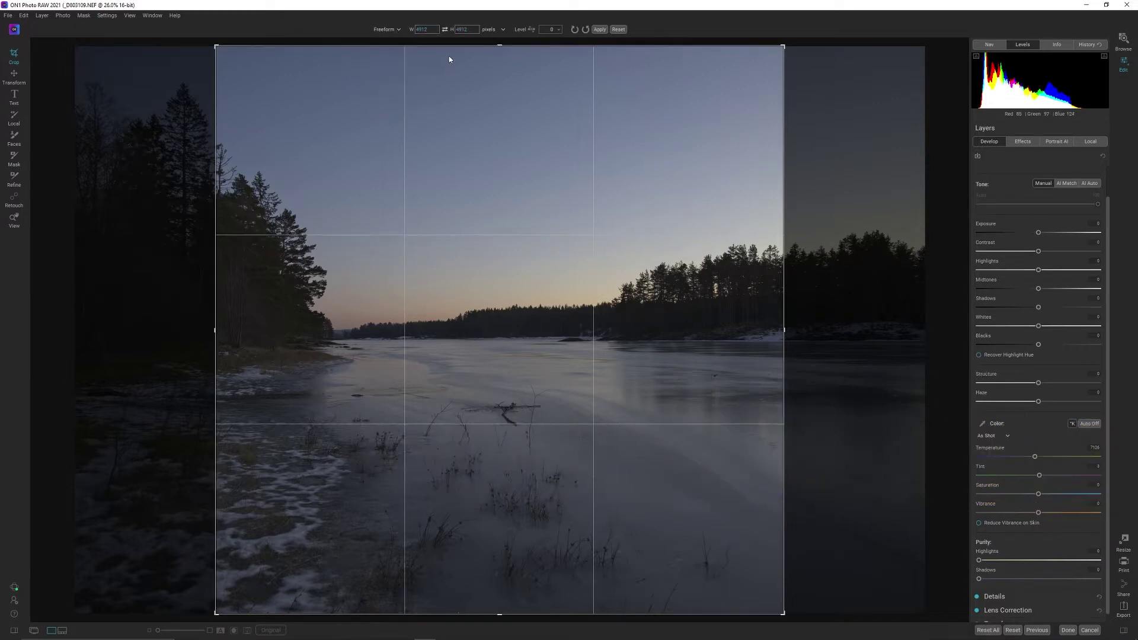
{"action": "left_click", "coordinate": [398, 31]}
{"action": "left_click", "coordinate": [382, 47]}
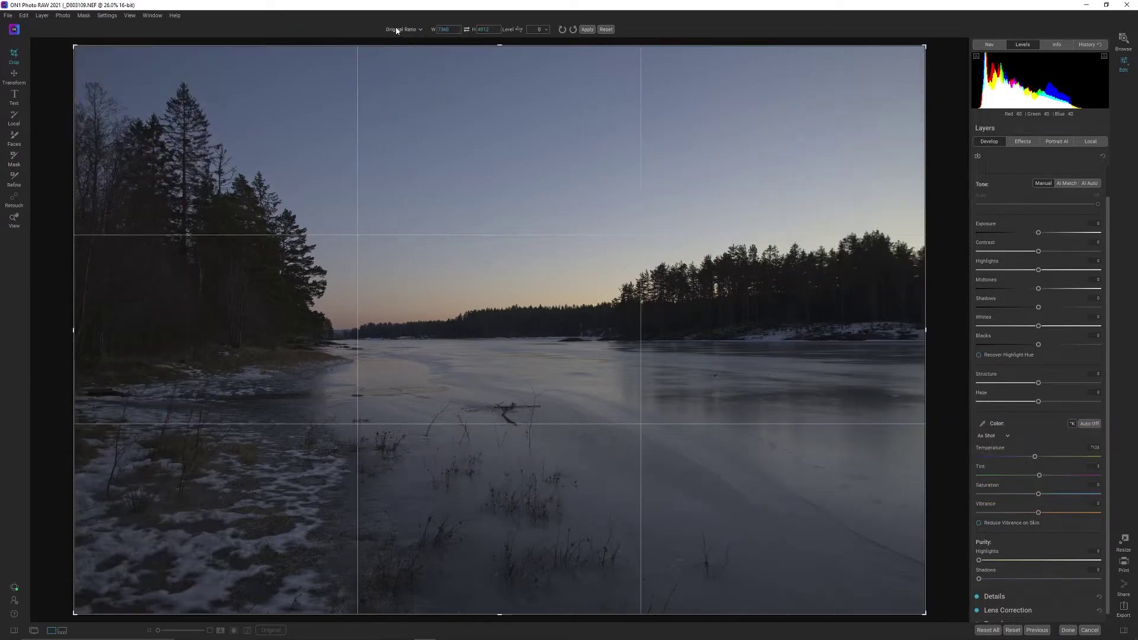
{"action": "left_click", "coordinate": [396, 28]}
{"action": "left_click", "coordinate": [399, 37]}
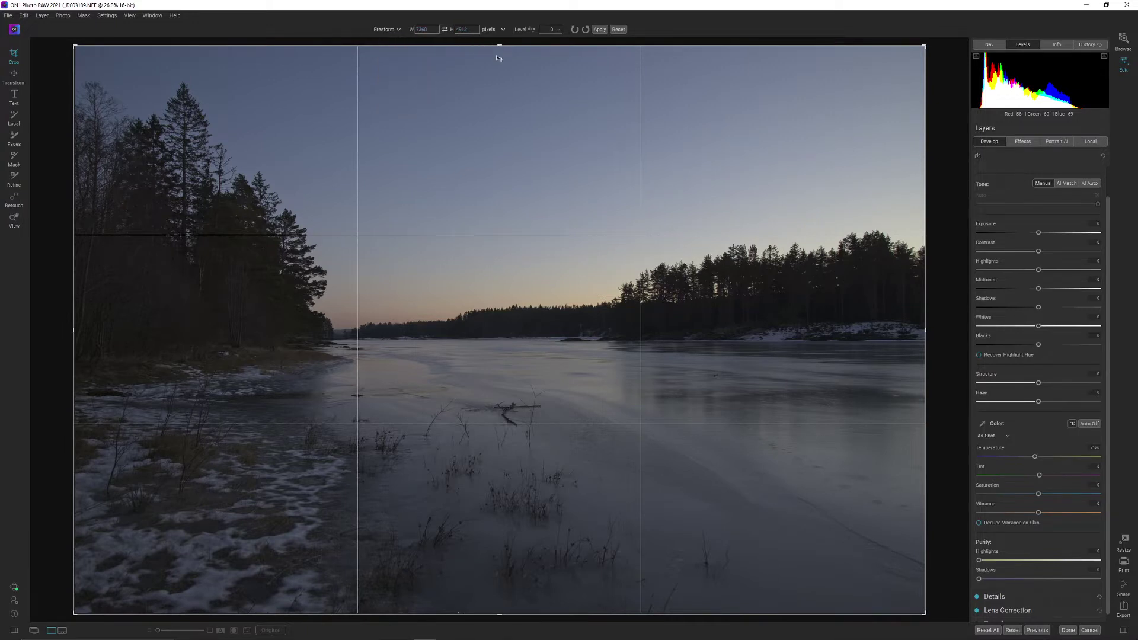
Step: Trim the upper and lower edges of the crop frame and reposition the photo to keep more sky and less foreground
{"action": "left_click_drag", "start_coordinate": [500, 46], "coordinate": [501, 83]}
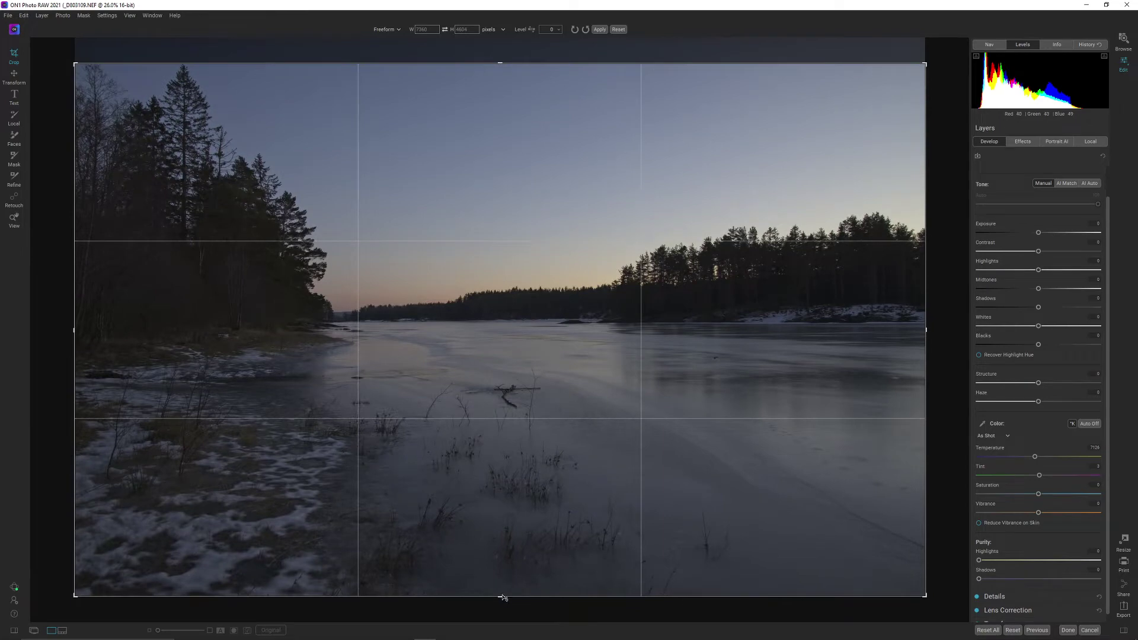
{"action": "left_click_drag", "start_coordinate": [501, 595], "coordinate": [512, 558]}
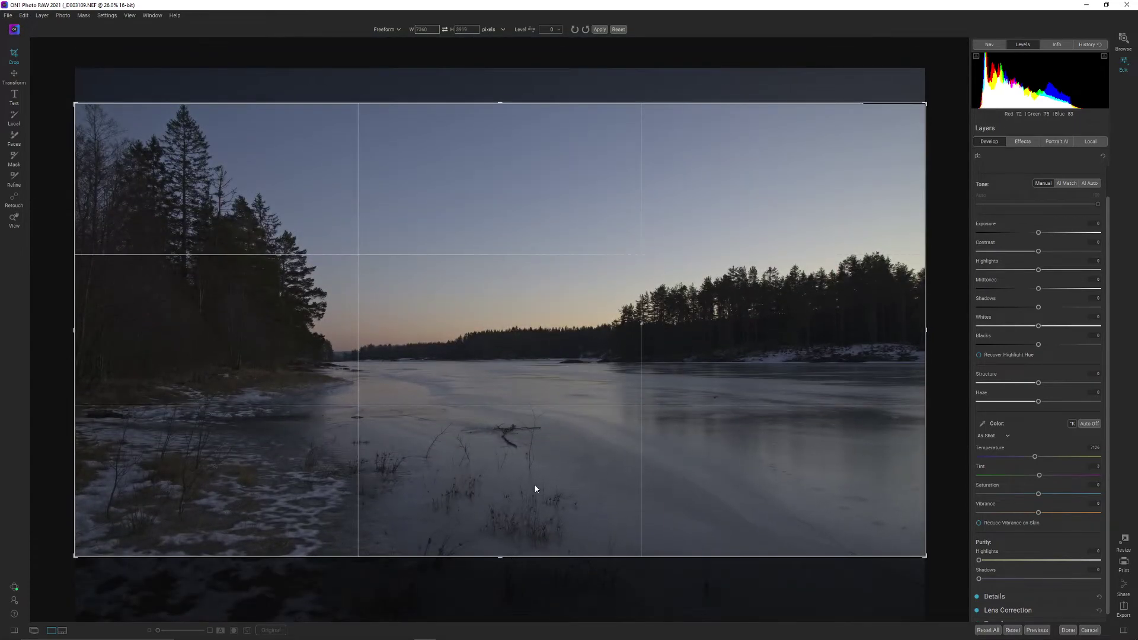
{"action": "left_click_drag", "start_coordinate": [535, 488], "coordinate": [501, 553]}
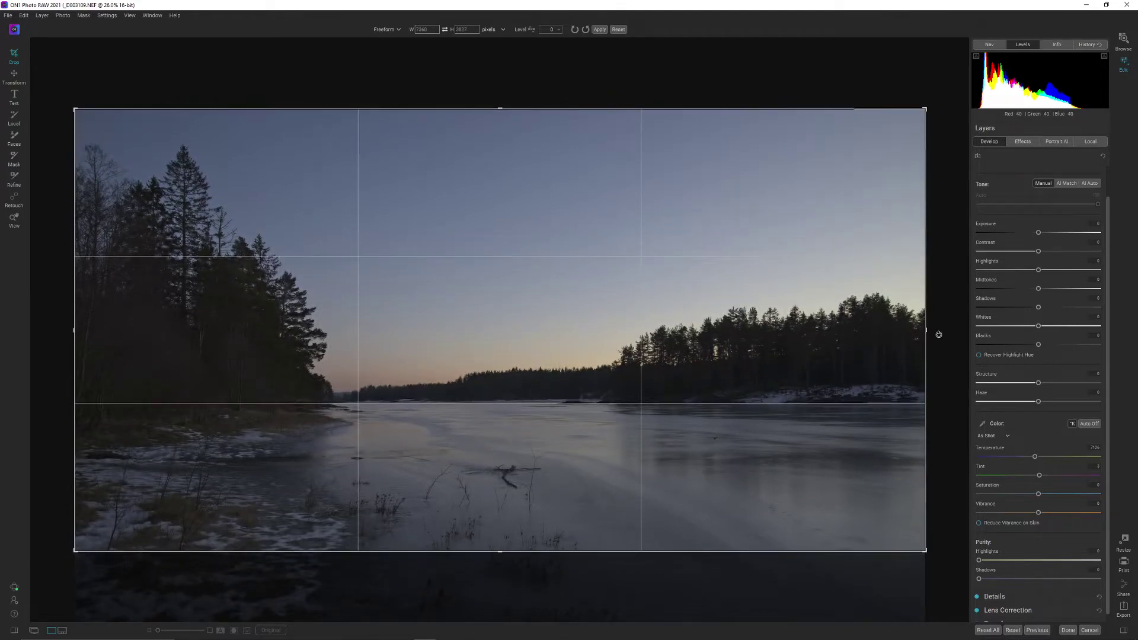
Step: Level the photo by 0.2, bring the crop frame in slightly at the far-shore side, and apply the crop
{"action": "left_click_drag", "start_coordinate": [935, 331], "coordinate": [941, 336]}
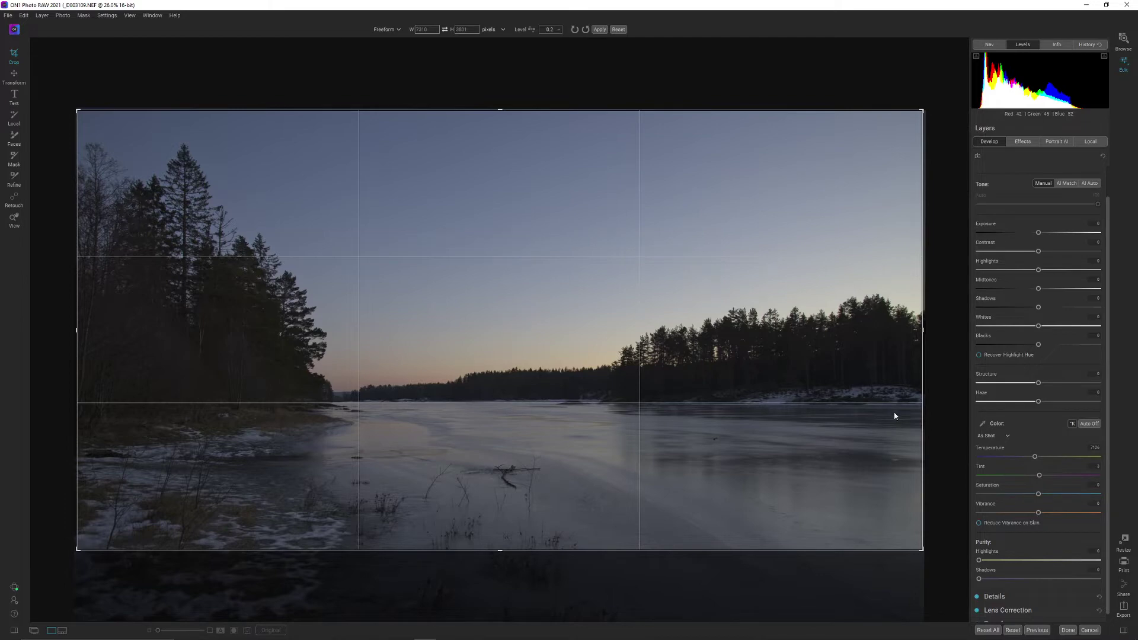
{"action": "left_click_drag", "start_coordinate": [924, 333], "coordinate": [914, 335]}
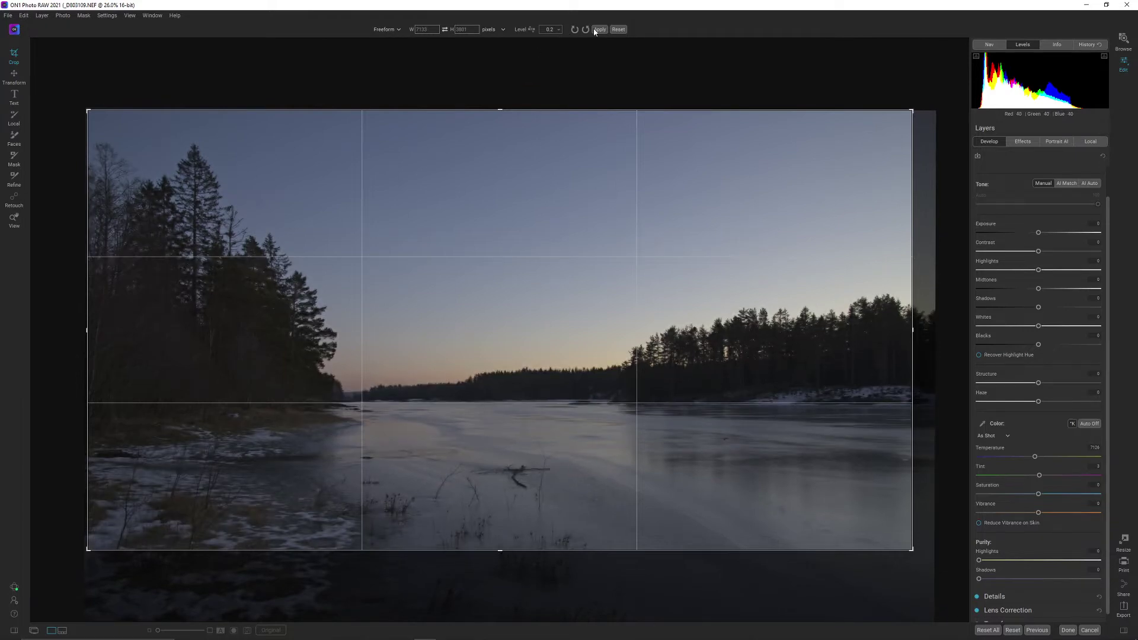
{"action": "key", "text": "Return"}
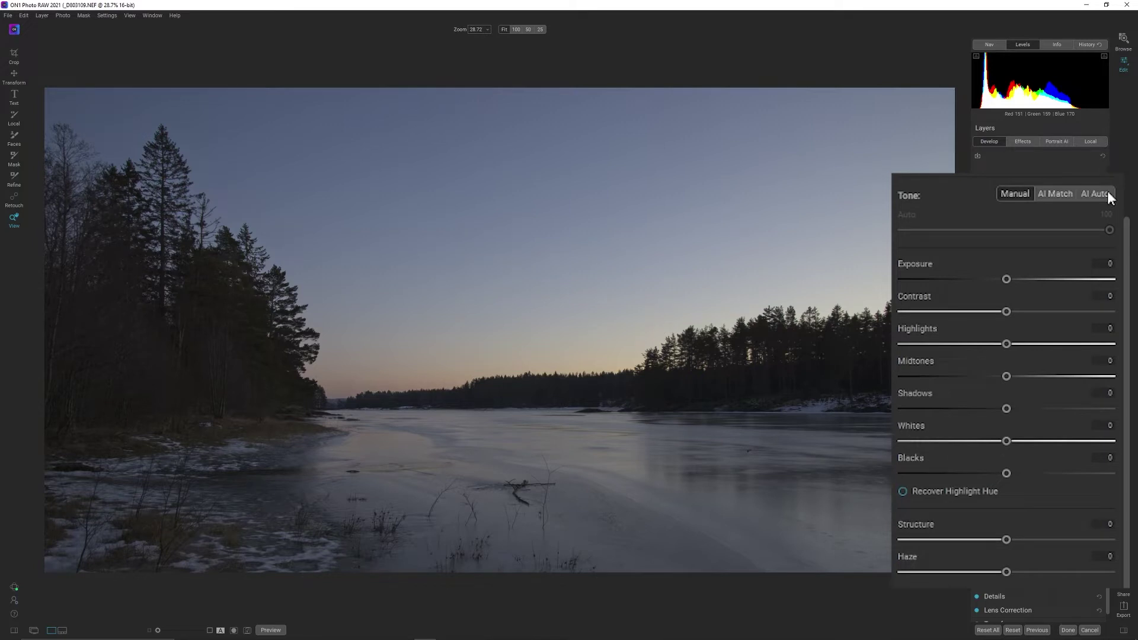
Step: Apply the AI Auto tone adjustment, reset Blacks to 0 and lower Highlights to about -73
{"action": "left_click", "coordinate": [1103, 195]}
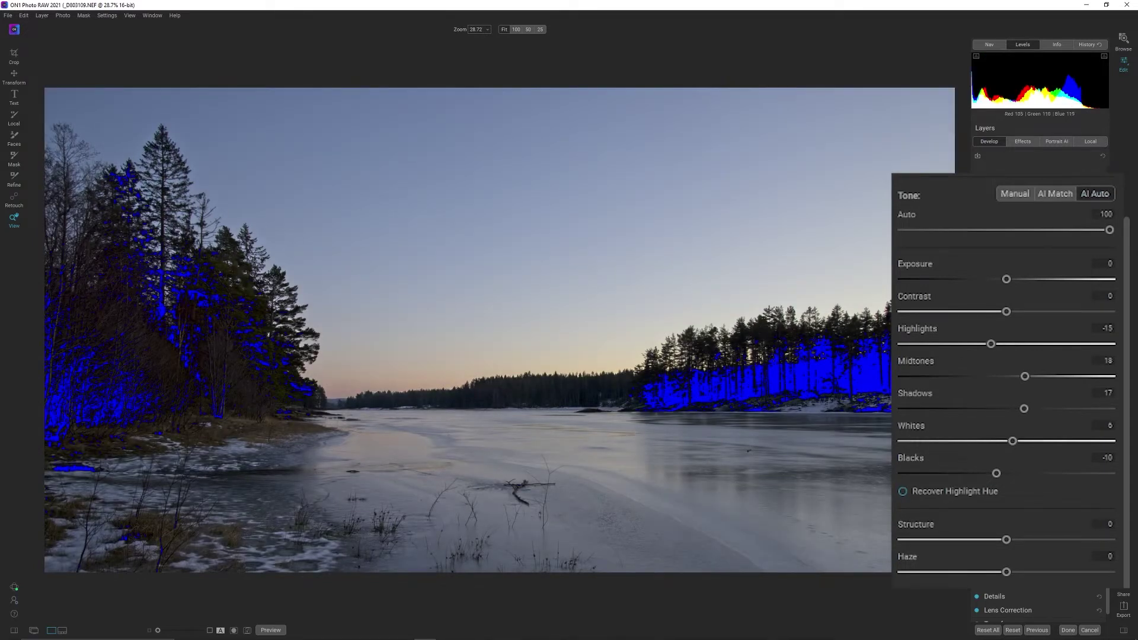
{"action": "left_click_drag", "start_coordinate": [1001, 473], "coordinate": [1011, 473]}
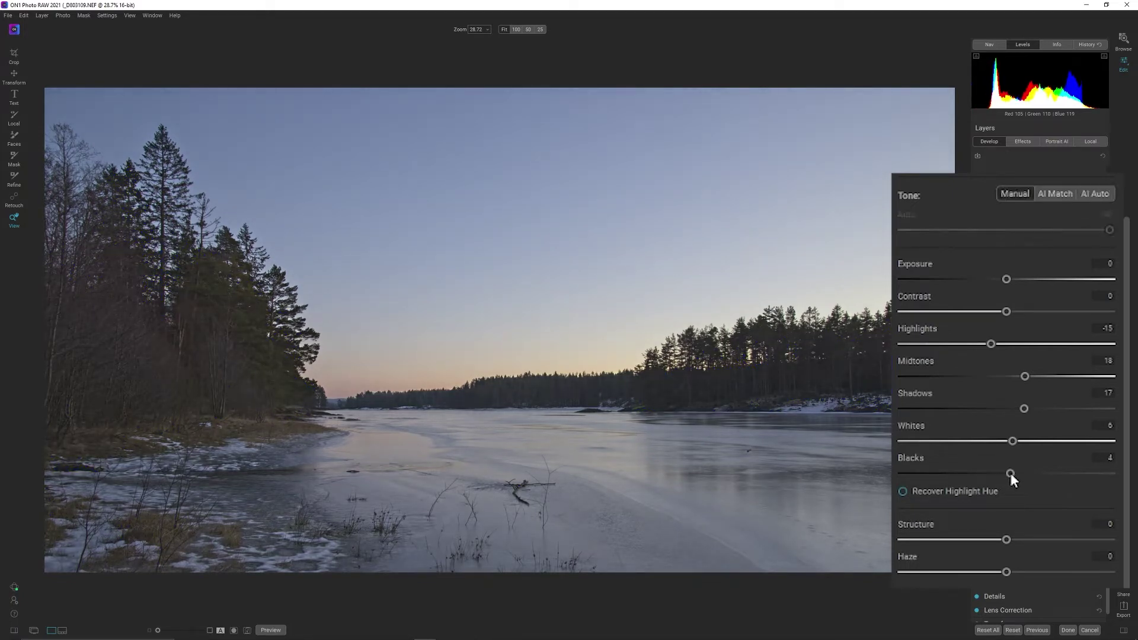
{"action": "double_click", "coordinate": [911, 461]}
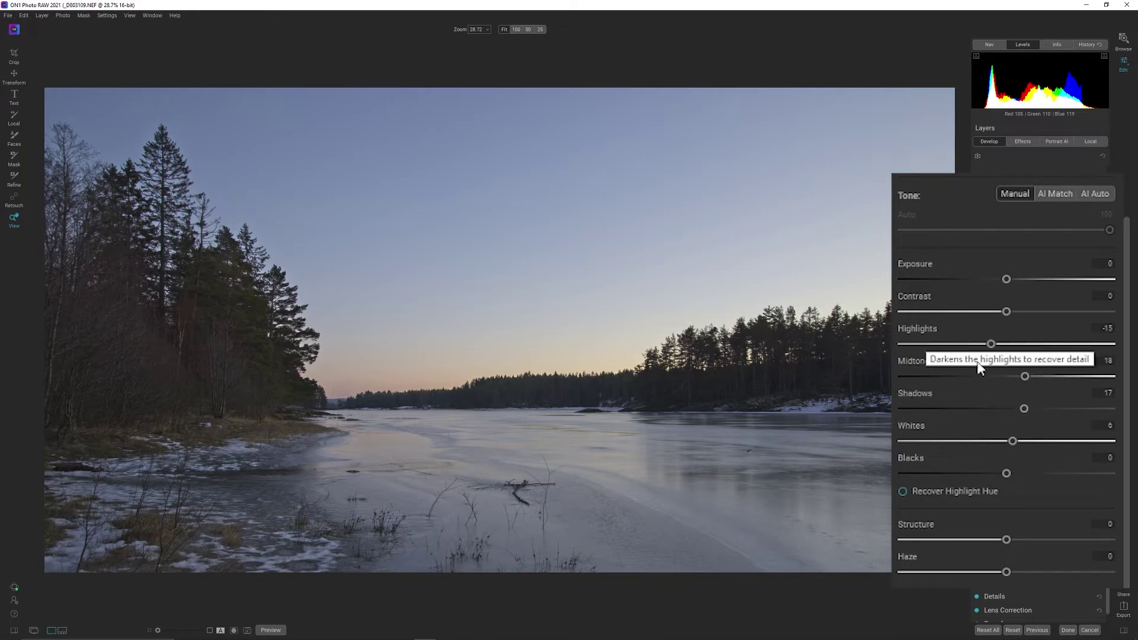
{"action": "left_click", "coordinate": [969, 343]}
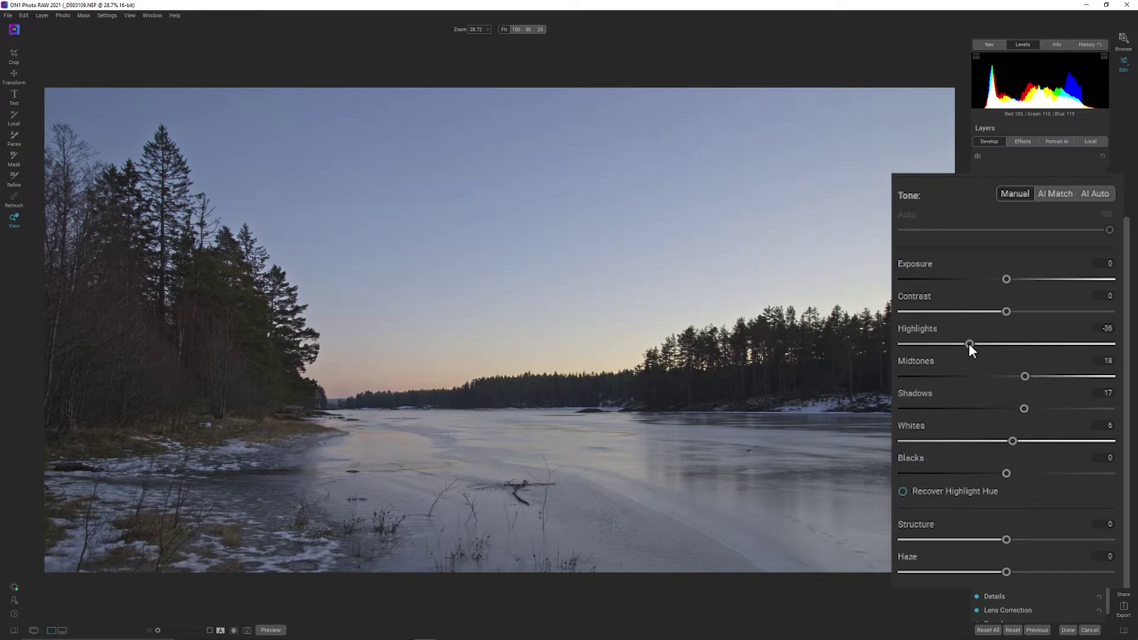
{"action": "left_click_drag", "start_coordinate": [968, 343], "coordinate": [927, 347]}
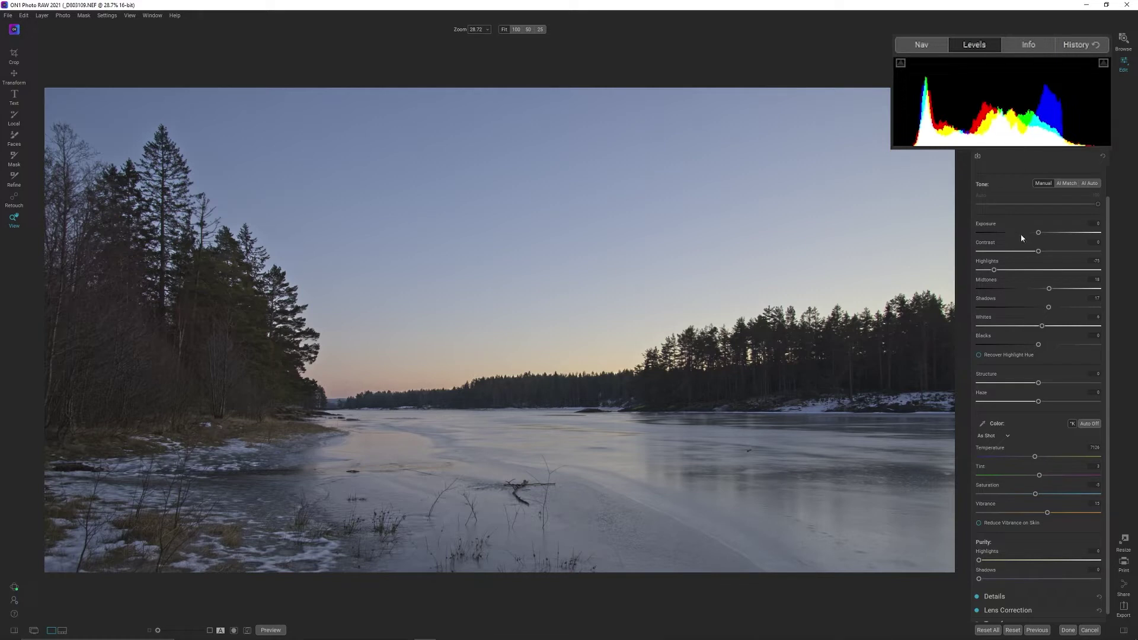
Step: Turn on automatic color correction and raise Vibrance slightly
{"action": "left_click", "coordinate": [1090, 424]}
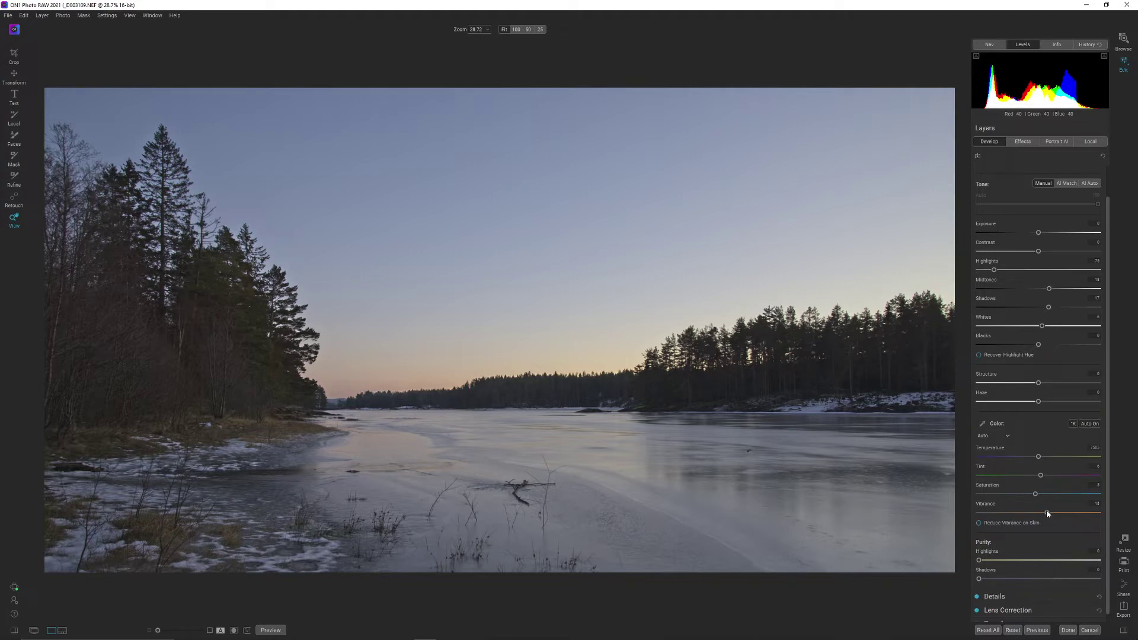
{"action": "left_click_drag", "start_coordinate": [1050, 513], "coordinate": [1052, 515]}
Step: Add a Curves filter to the effects and move its black point to In 18, Out 0
{"action": "left_click", "coordinate": [1025, 143]}
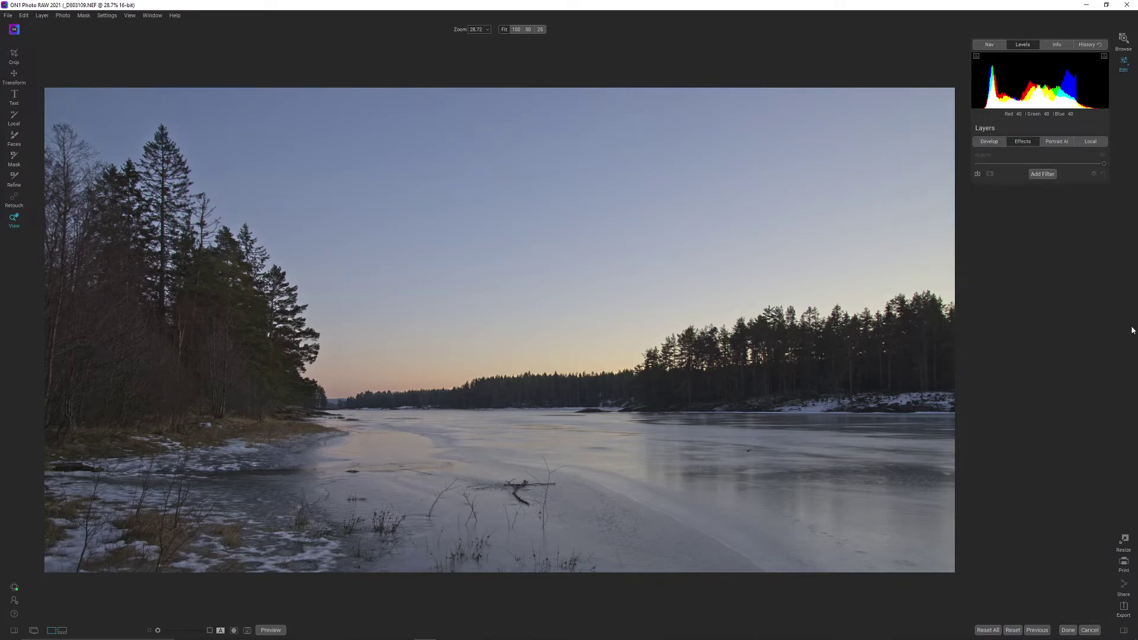
{"action": "left_click", "coordinate": [1036, 175]}
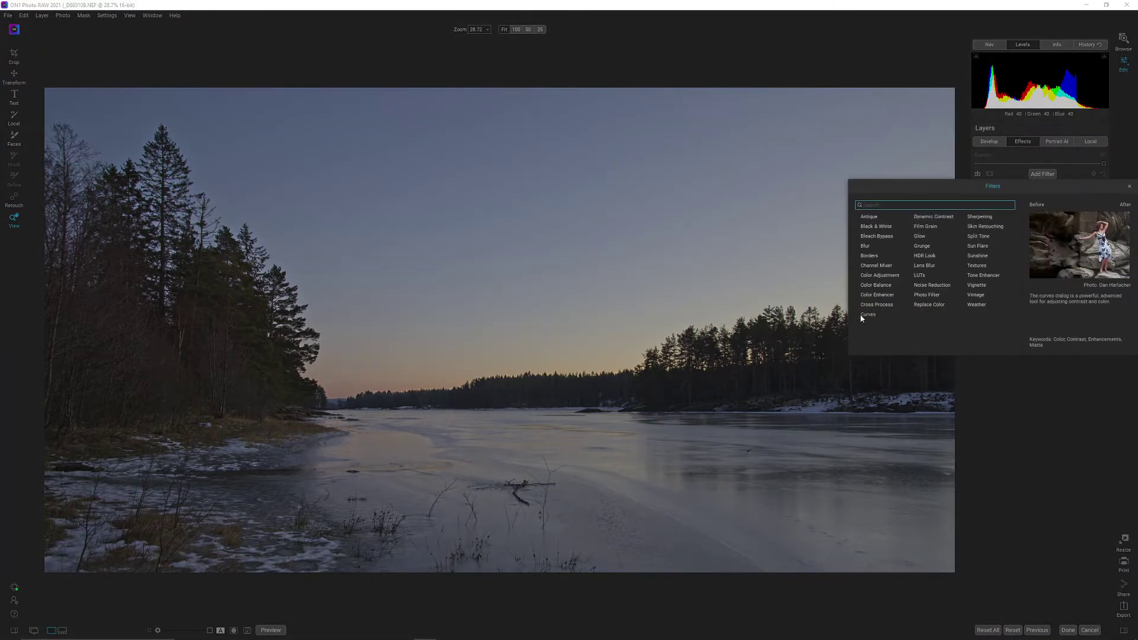
{"action": "left_click", "coordinate": [867, 314]}
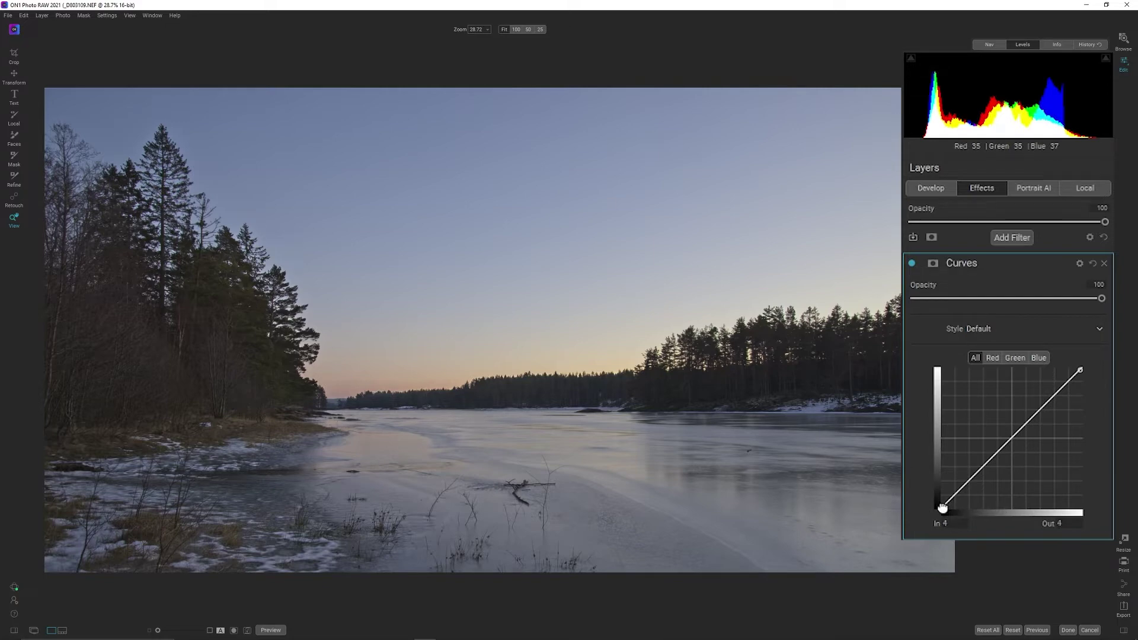
{"action": "left_click_drag", "start_coordinate": [942, 507], "coordinate": [950, 517]}
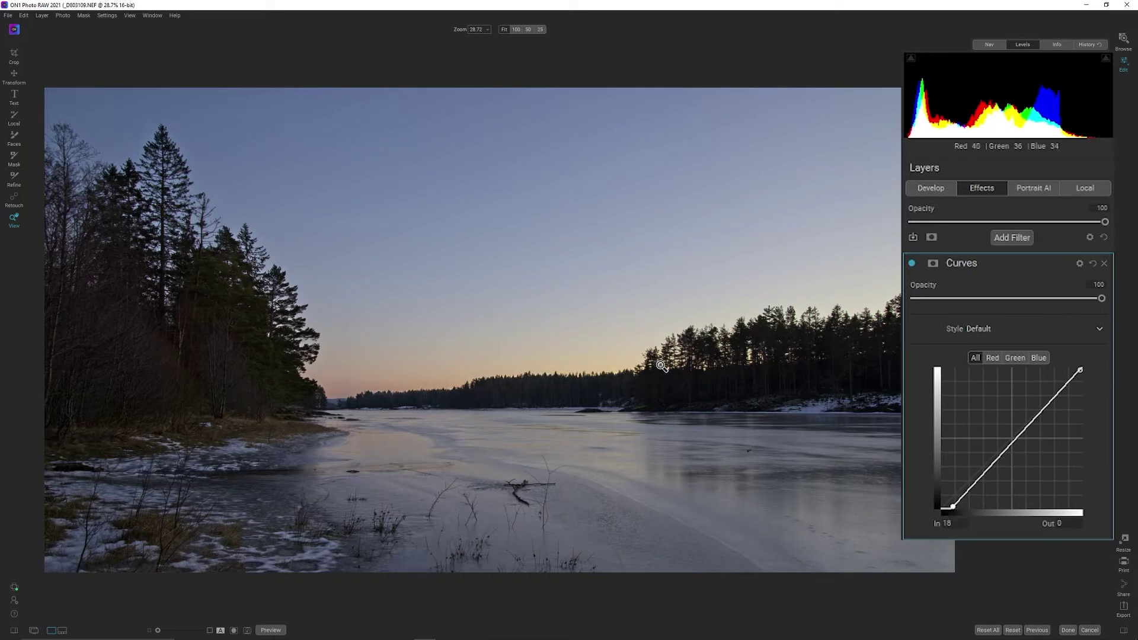
Step: Turn on the clipping overlay, check the dark shoreline area, and pull the curve's white point in to about In 215
{"action": "key", "text": "j"}
{"action": "left_click", "coordinate": [78, 471]}
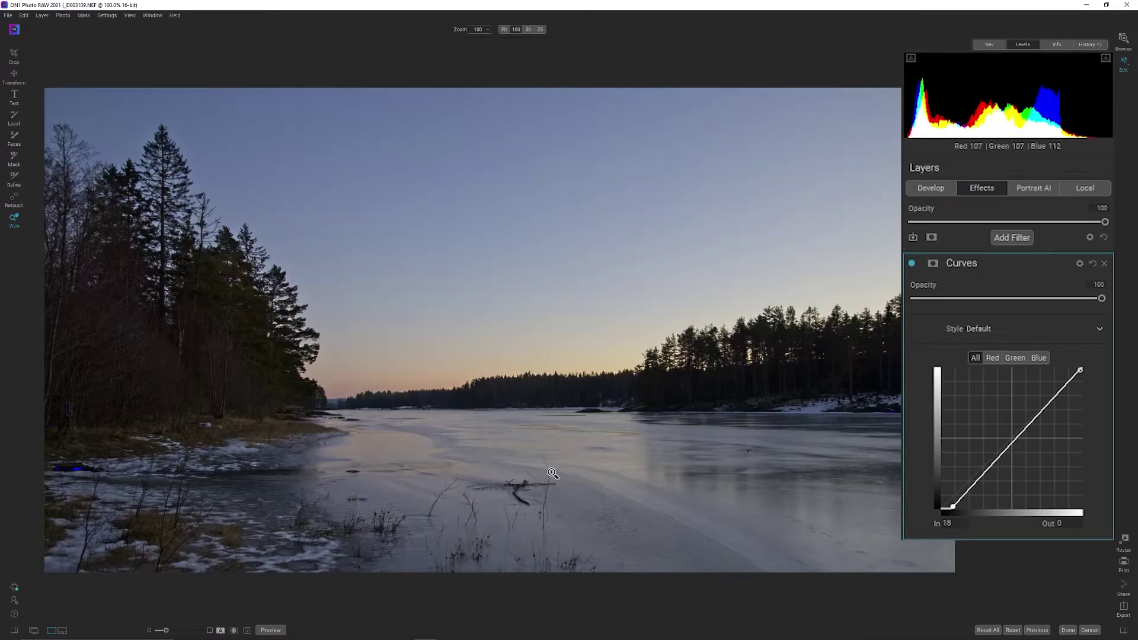
{"action": "left_click", "coordinate": [439, 474]}
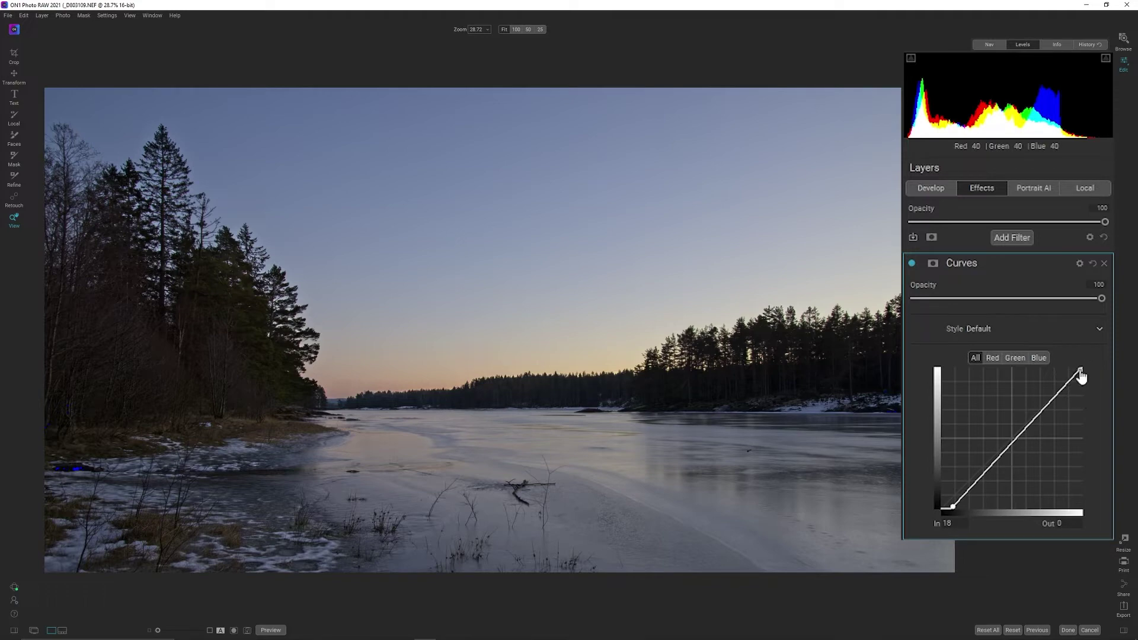
{"action": "left_click_drag", "start_coordinate": [1081, 368], "coordinate": [1072, 368]}
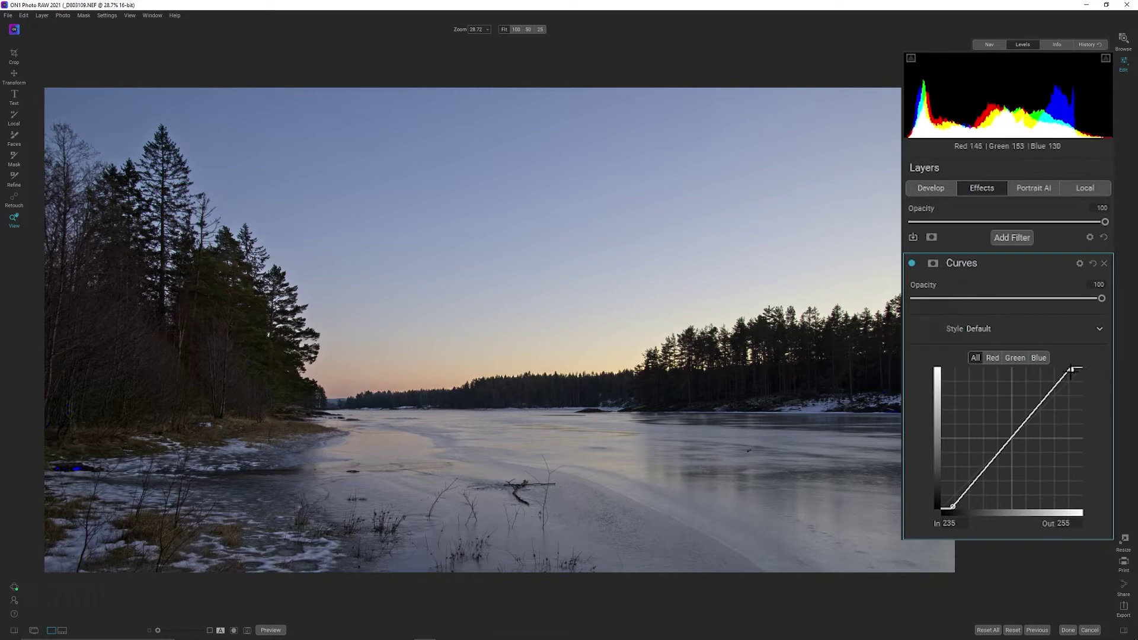
{"action": "left_click_drag", "start_coordinate": [1072, 369], "coordinate": [1060, 371]}
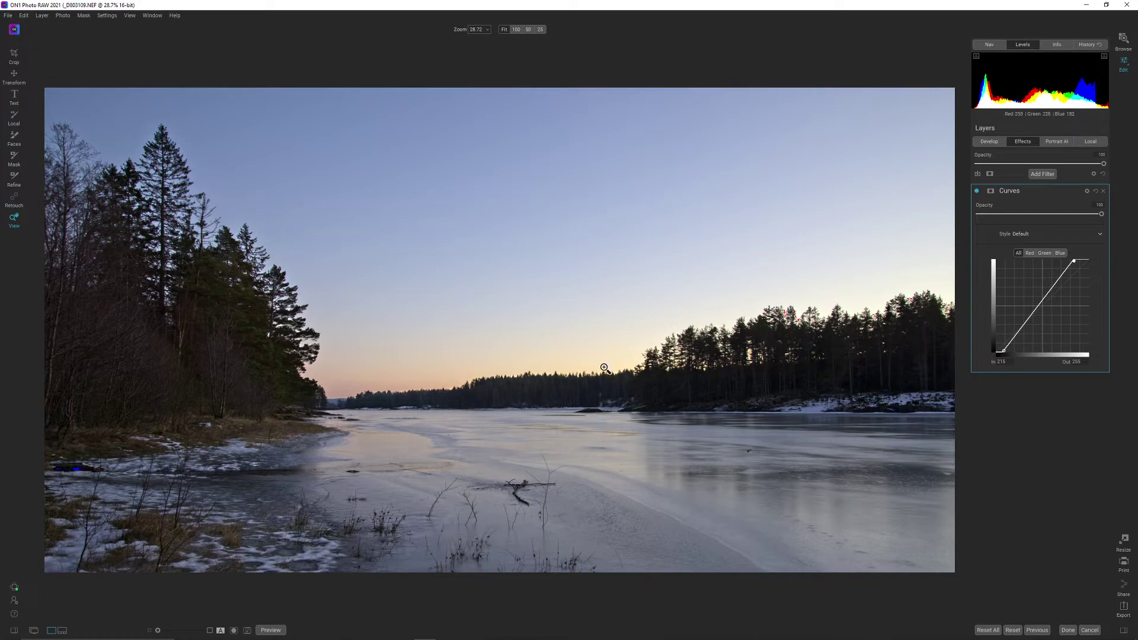
Step: Compare the photo with and without the Curves filter, leaving the filter enabled
{"action": "left_click", "coordinate": [978, 191]}
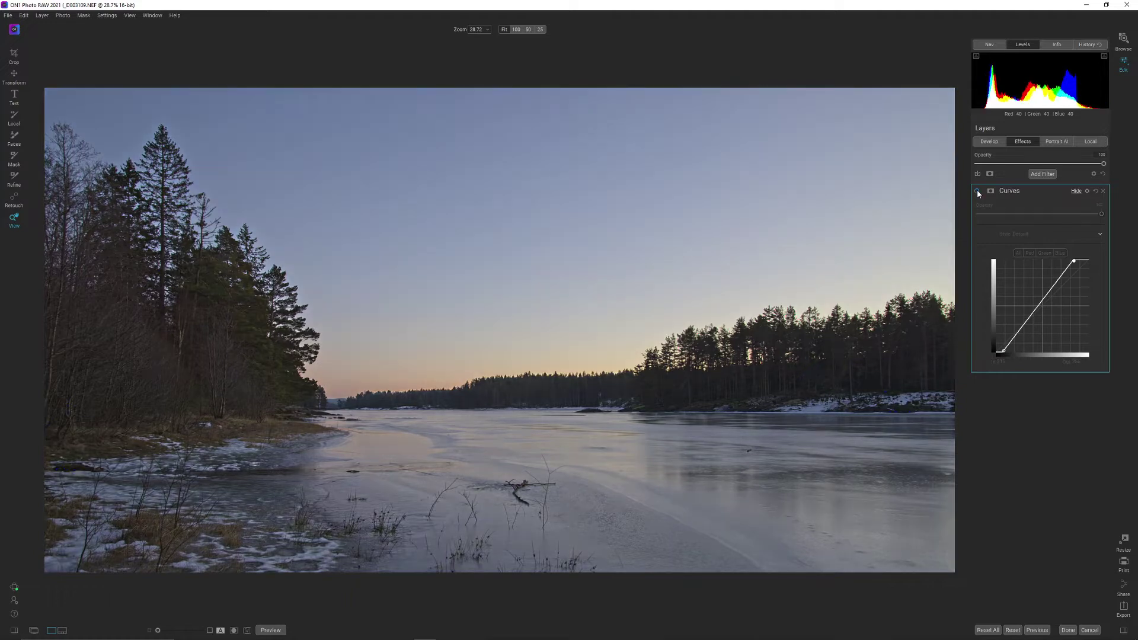
{"action": "left_click", "coordinate": [977, 191]}
{"action": "left_click", "coordinate": [978, 191]}
{"action": "left_click", "coordinate": [977, 191]}
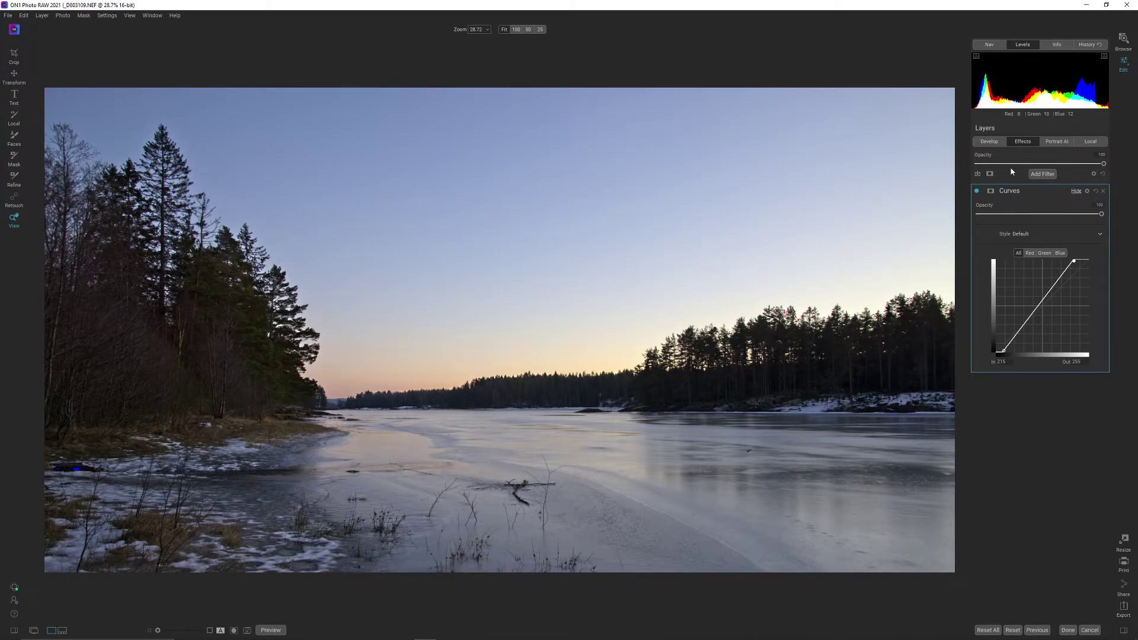
Step: Add a second Curves filter and shape an S-curve with points at In 50, Out 39 and In 195, Out 211
{"action": "left_click", "coordinate": [1042, 174]}
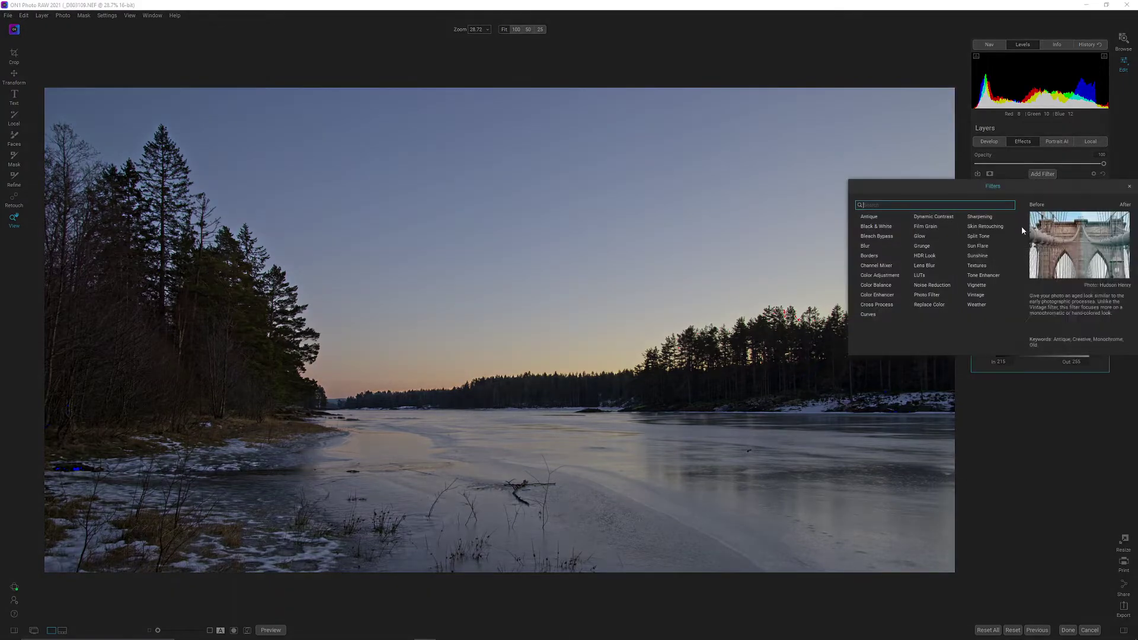
{"action": "left_click", "coordinate": [867, 316]}
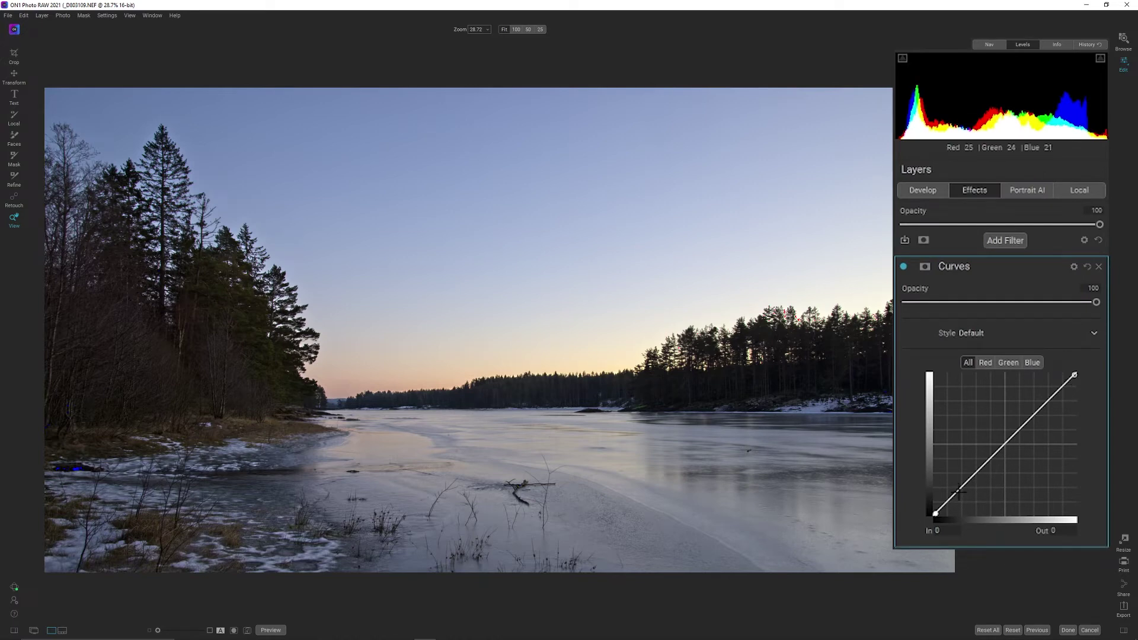
{"action": "left_click_drag", "start_coordinate": [960, 488], "coordinate": [961, 495]}
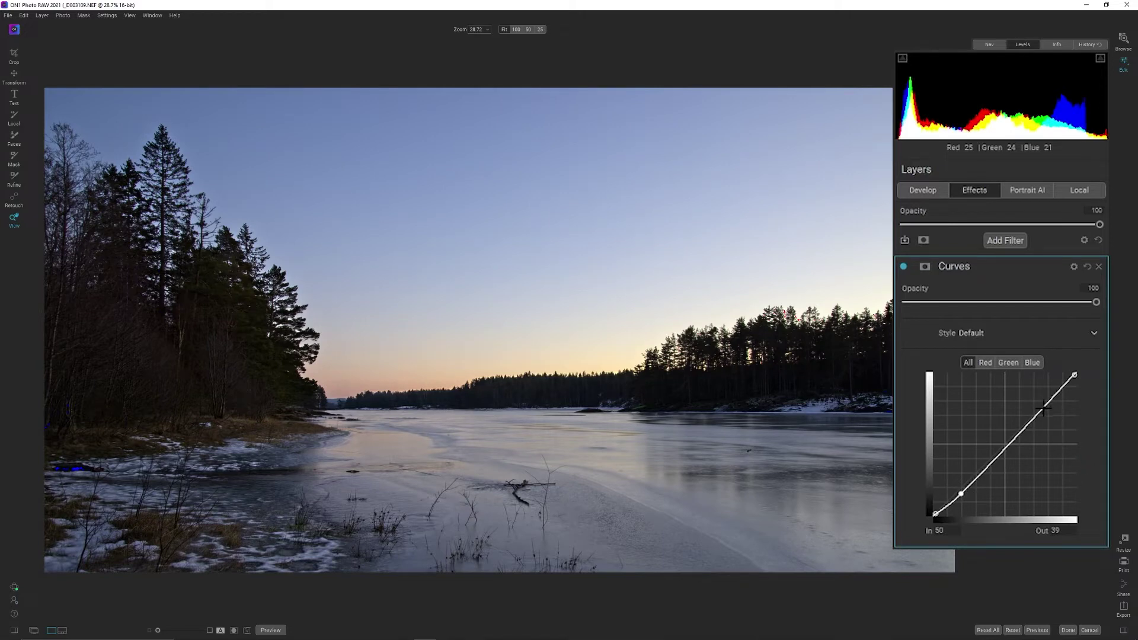
{"action": "left_click_drag", "start_coordinate": [1045, 409], "coordinate": [1043, 398]}
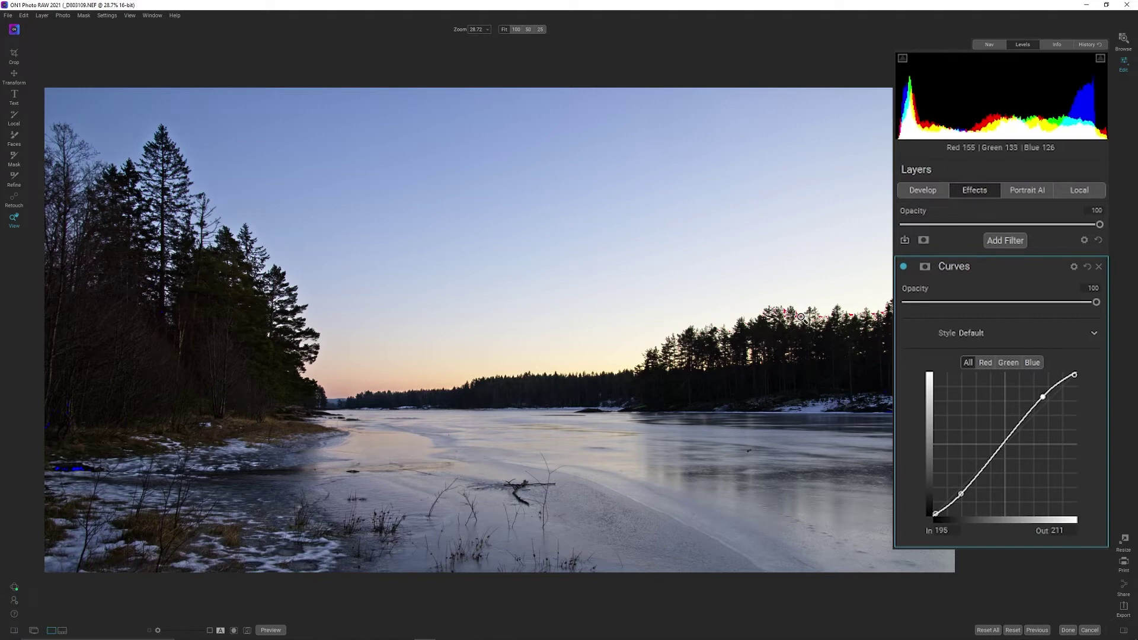
Step: Refine the S-curve: white endpoint at In 254, Out 250, midtone point at In 121, Out 128, shadow point at about In 45, Out 44
{"action": "left_click", "coordinate": [1075, 375]}
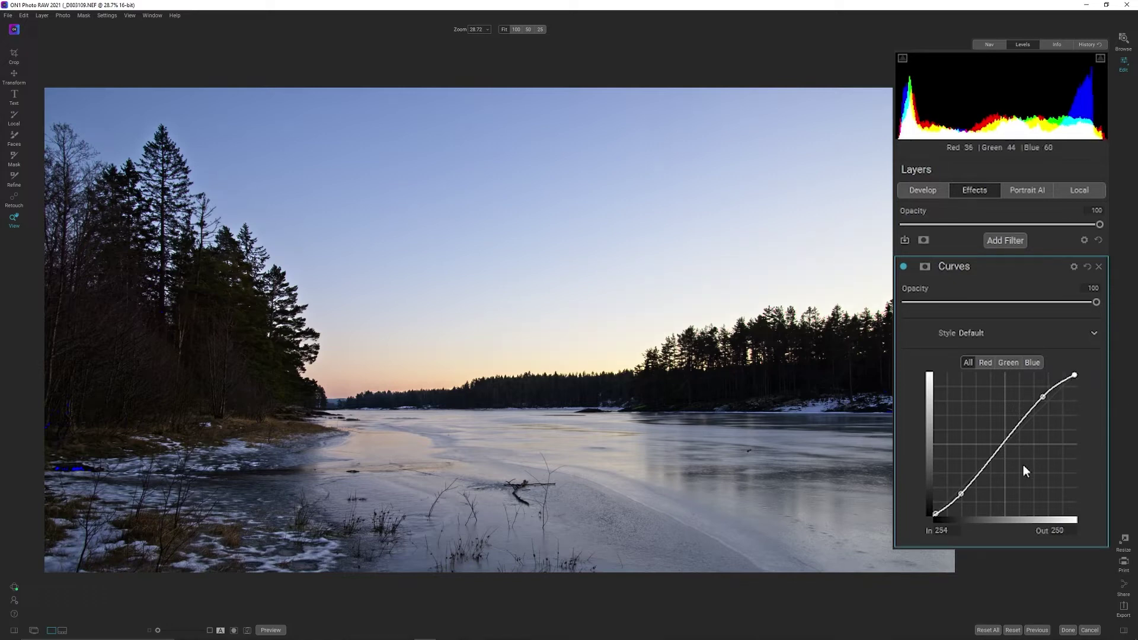
{"action": "left_click", "coordinate": [1003, 445]}
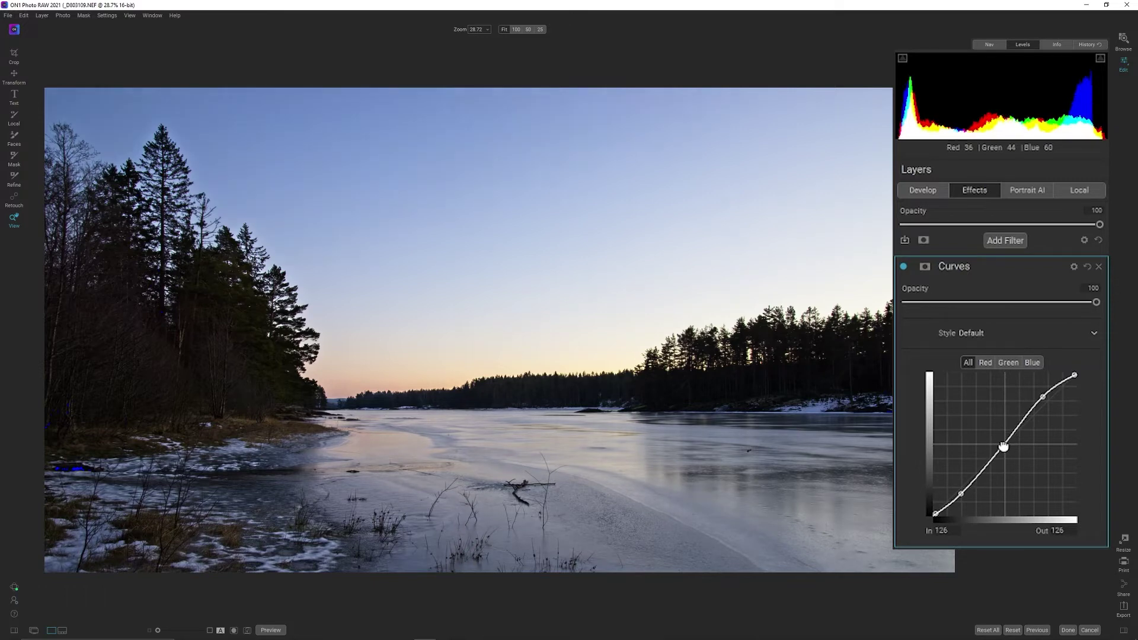
{"action": "left_click_drag", "start_coordinate": [1003, 445], "coordinate": [1000, 445]}
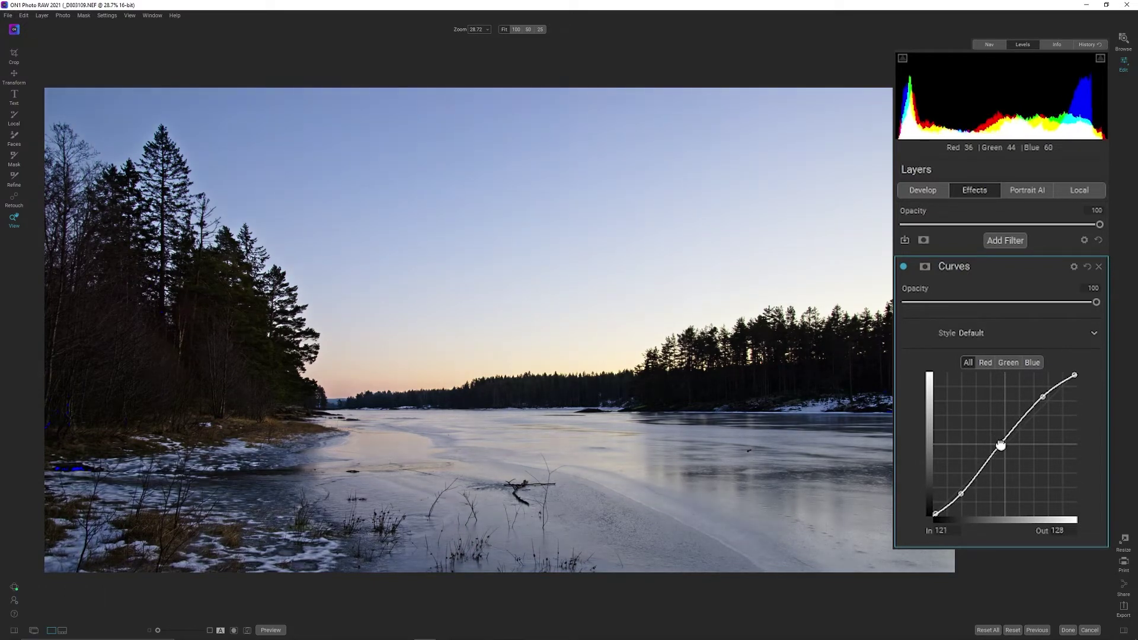
{"action": "left_click", "coordinate": [961, 496]}
{"action": "left_click_drag", "start_coordinate": [960, 497], "coordinate": [958, 493]}
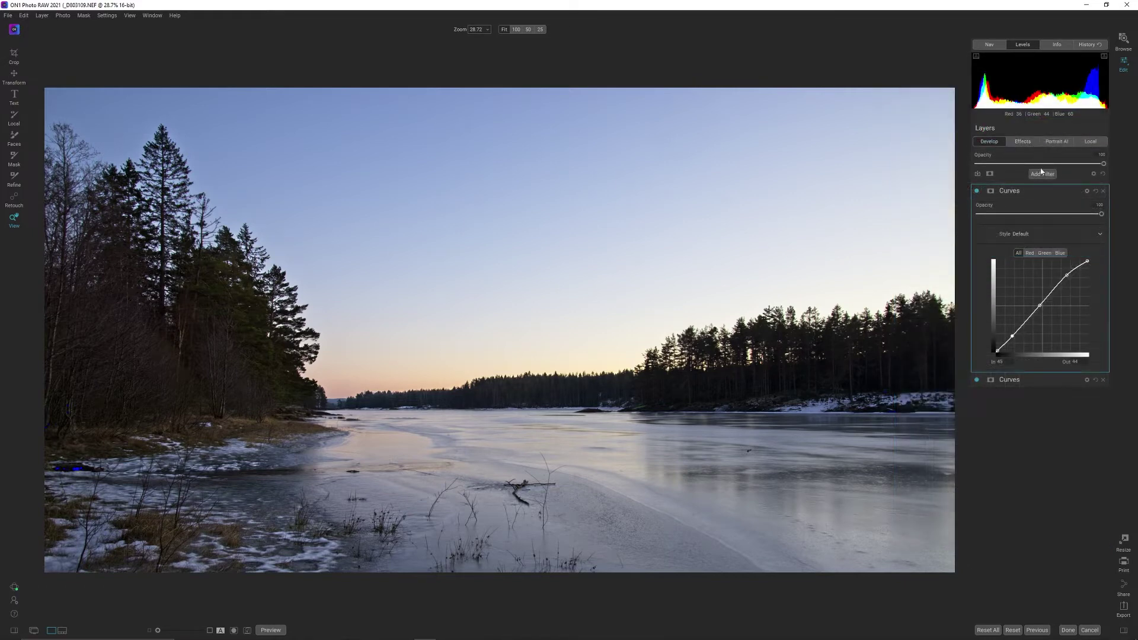
Step: Raise the Shadows in the photo's Develop tone settings to 67
{"action": "left_click", "coordinate": [989, 141]}
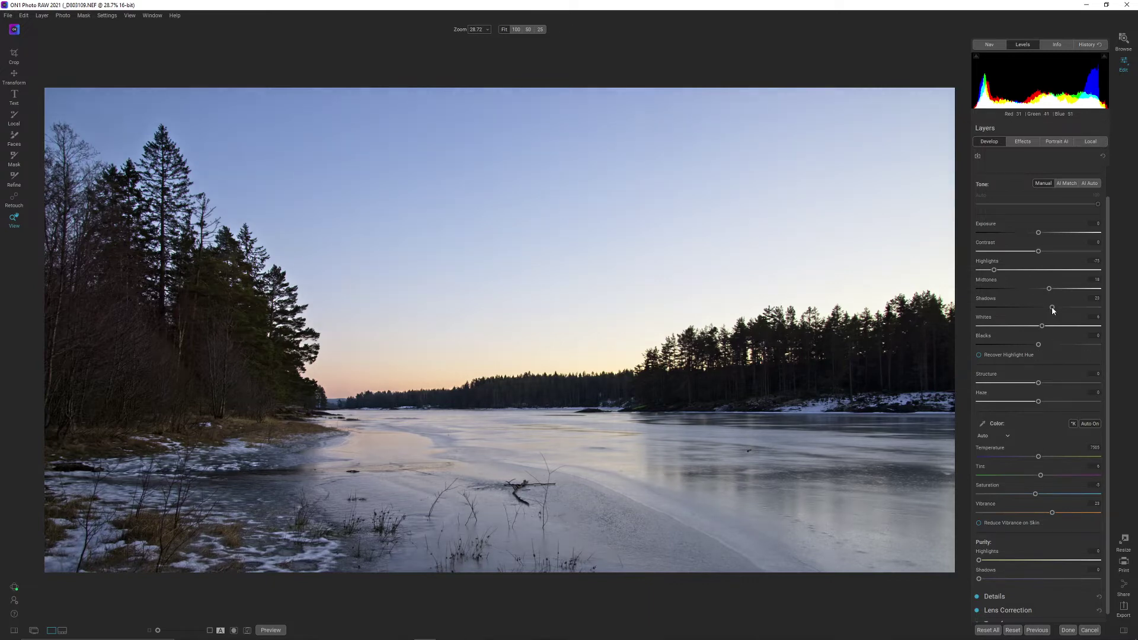
{"action": "left_click_drag", "start_coordinate": [1051, 307], "coordinate": [1079, 307]}
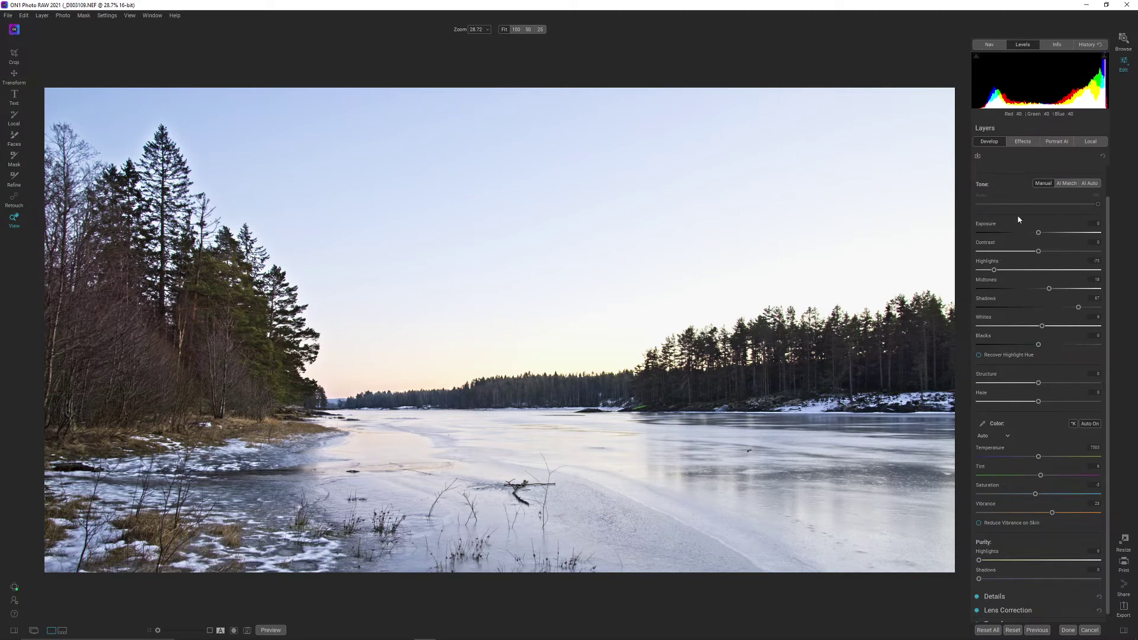
Step: Apply a luminosity mask to a local adjustment, set the mask view mode to Grayscale and show the mask
{"action": "left_click", "coordinate": [1096, 144]}
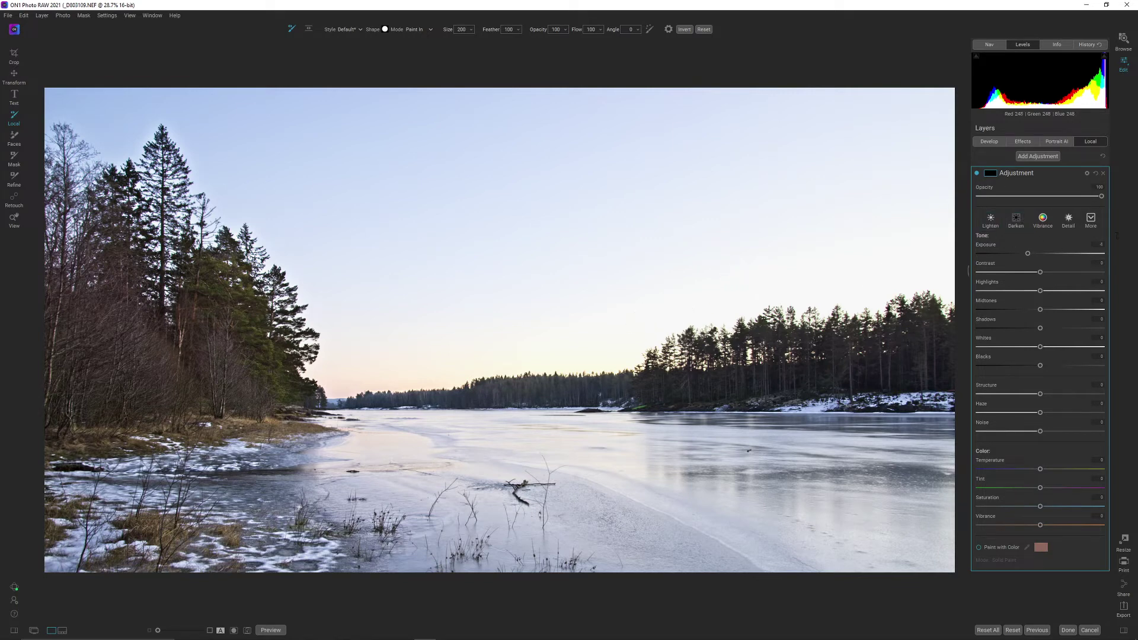
{"action": "left_click", "coordinate": [990, 173]}
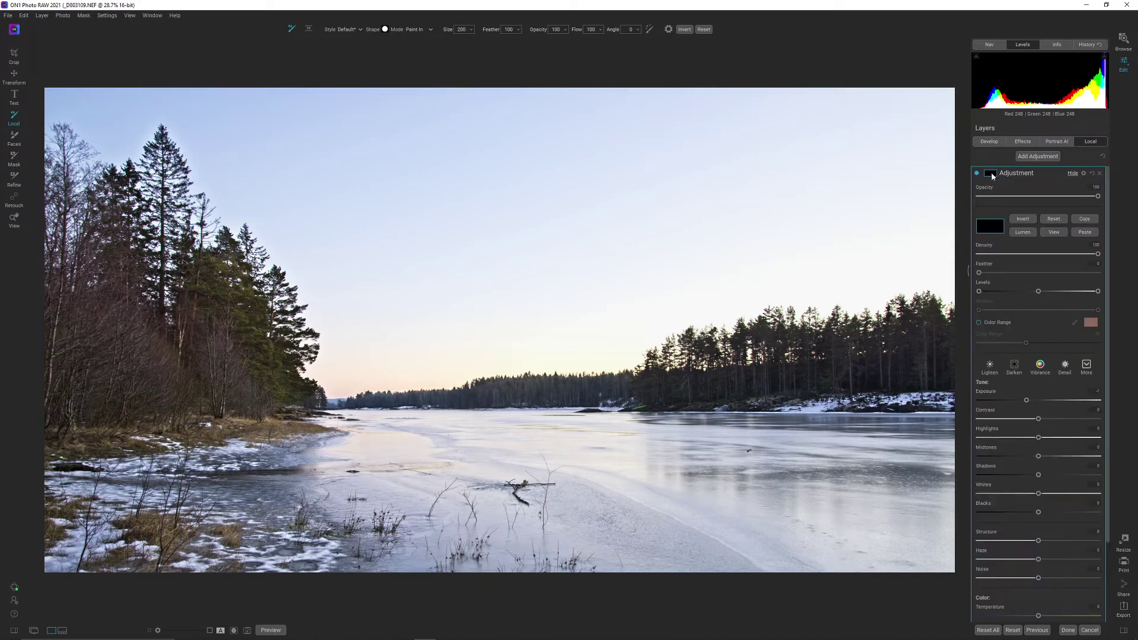
{"action": "left_click", "coordinate": [1023, 232]}
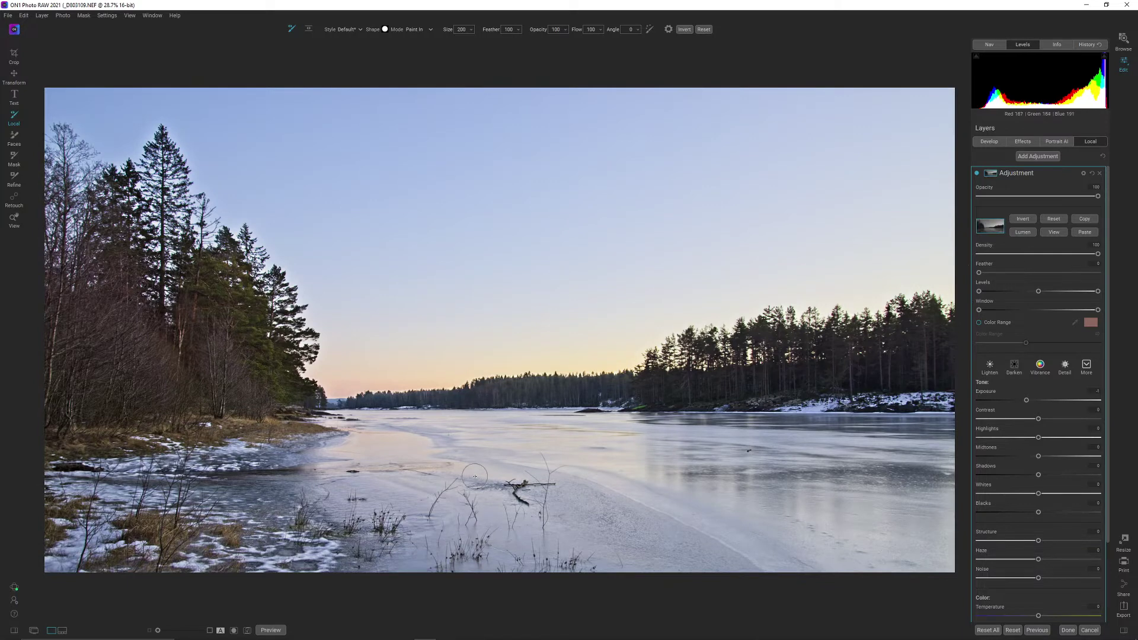
{"action": "left_click", "coordinate": [82, 16]}
{"action": "mouse_move", "coordinate": [120, 99]}
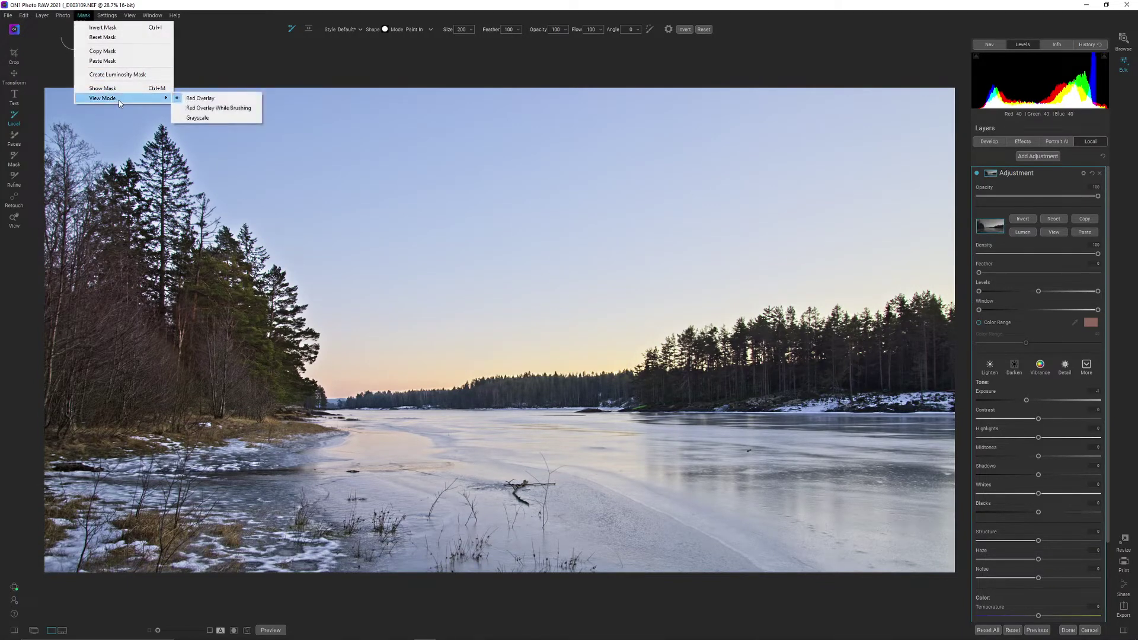
{"action": "left_click", "coordinate": [212, 119]}
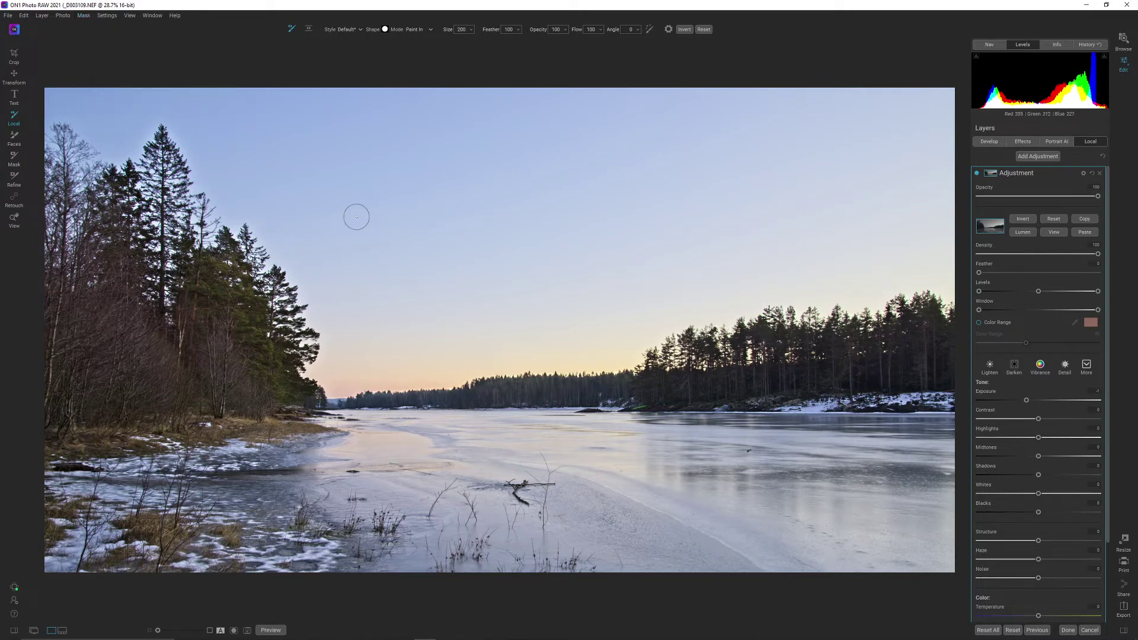
{"action": "key", "text": "ctrl+m"}
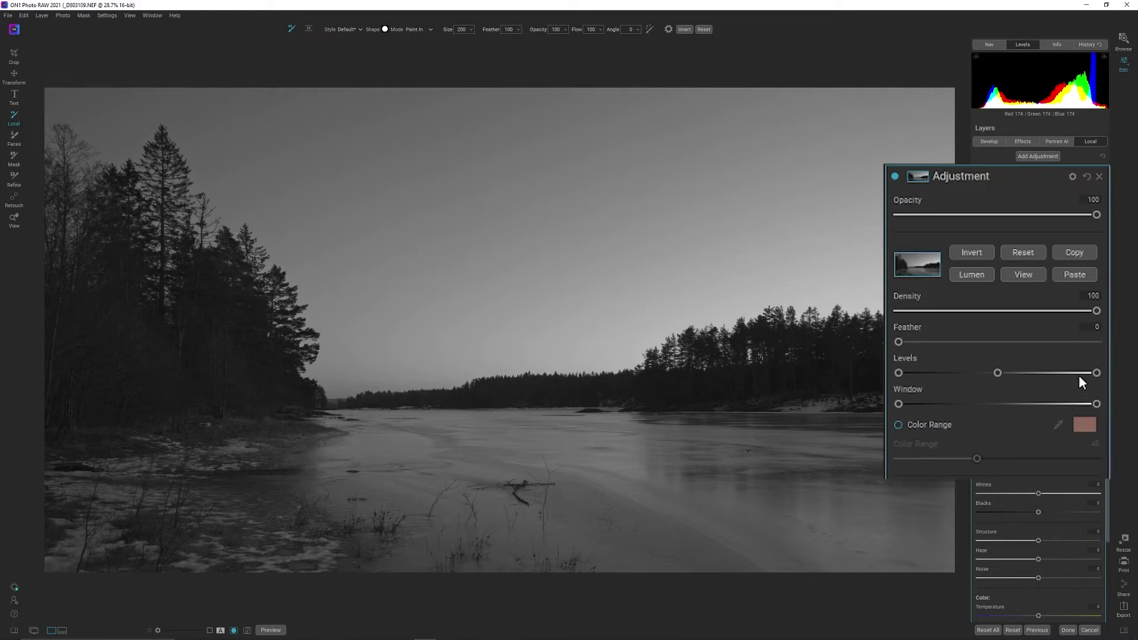
Step: Tighten the mask's Levels by pulling the white point and midtone well down until the sky turns white and the trees black
{"action": "left_click_drag", "start_coordinate": [1097, 374], "coordinate": [1011, 374]}
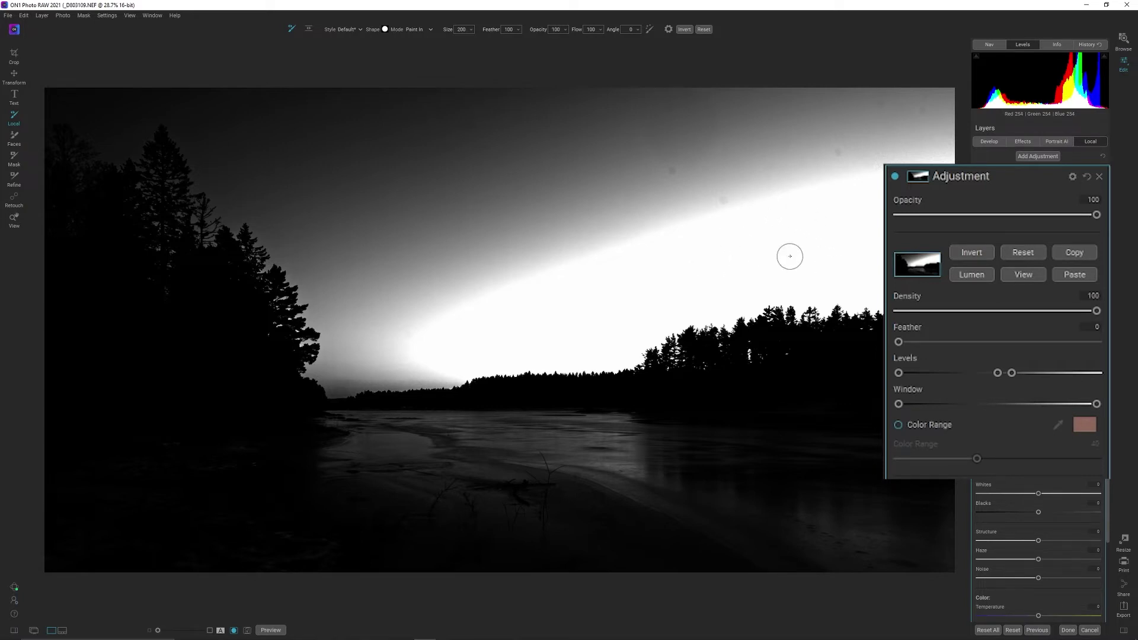
{"action": "left_click_drag", "start_coordinate": [1011, 373], "coordinate": [968, 371]}
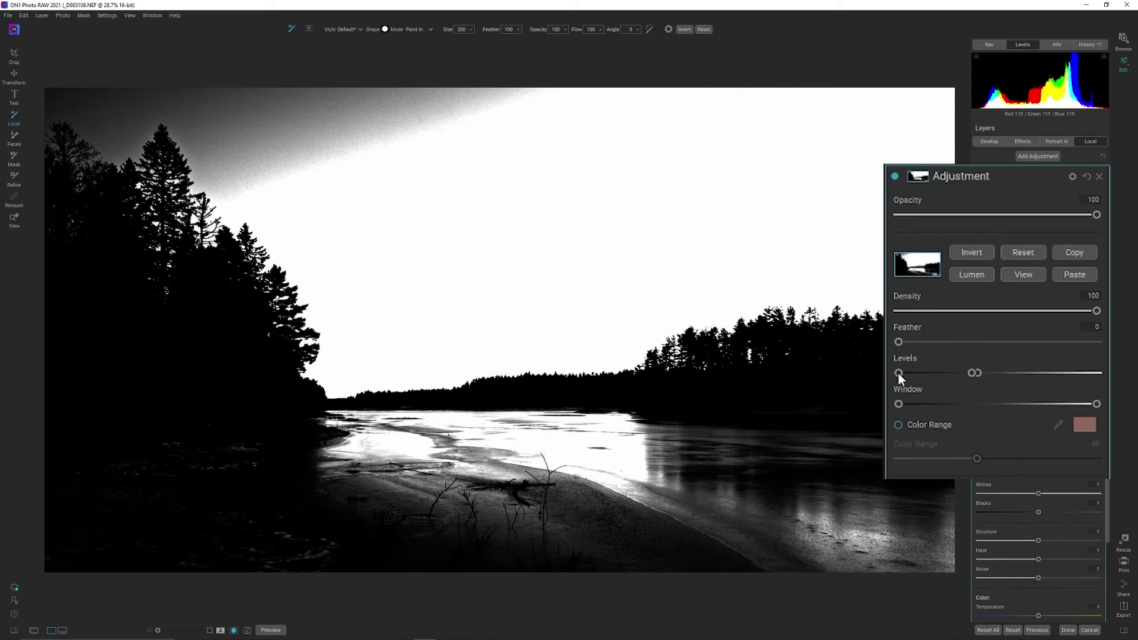
{"action": "mouse_move", "coordinate": [930, 368]}
{"action": "left_mouse_down"}
{"action": "mouse_move", "coordinate": [959, 365]}
{"action": "mouse_move", "coordinate": [916, 374]}
{"action": "left_mouse_up"}
{"action": "left_click_drag", "start_coordinate": [970, 372], "coordinate": [950, 373]}
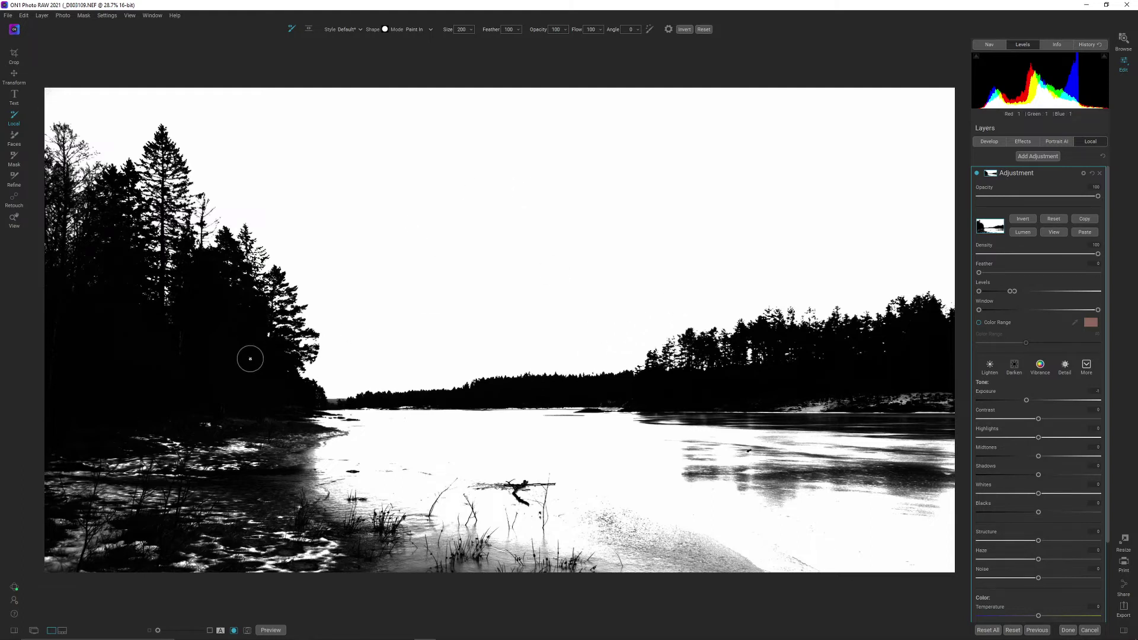
Step: Enlarge the masking brush to size 800 and paint out the ice and foreground so only the sky stays in the mask
{"action": "key", "text": "bracketright"}
{"action": "key", "text": "bracketright"}
{"action": "key", "text": "bracketright"}
{"action": "key", "text": "bracketright"}
{"action": "key", "text": "bracketright"}
{"action": "key", "text": "bracketright"}
{"action": "mouse_move", "coordinate": [65, 474]}
{"action": "left_mouse_down"}
{"action": "mouse_move", "coordinate": [115, 459]}
{"action": "mouse_move", "coordinate": [255, 477]}
{"action": "mouse_move", "coordinate": [224, 482]}
{"action": "mouse_move", "coordinate": [210, 478]}
{"action": "mouse_move", "coordinate": [881, 502]}
{"action": "mouse_move", "coordinate": [855, 505]}
{"action": "mouse_move", "coordinate": [911, 523]}
{"action": "mouse_move", "coordinate": [933, 566]}
{"action": "mouse_move", "coordinate": [953, 473]}
{"action": "mouse_move", "coordinate": [948, 416]}
{"action": "mouse_move", "coordinate": [647, 453]}
{"action": "mouse_move", "coordinate": [521, 441]}
{"action": "mouse_move", "coordinate": [298, 453]}
{"action": "mouse_move", "coordinate": [322, 462]}
{"action": "mouse_move", "coordinate": [62, 532]}
{"action": "mouse_move", "coordinate": [618, 564]}
{"action": "mouse_move", "coordinate": [887, 561]}
{"action": "mouse_move", "coordinate": [760, 574]}
{"action": "mouse_move", "coordinate": [922, 546]}
{"action": "mouse_move", "coordinate": [884, 541]}
{"action": "left_mouse_up"}
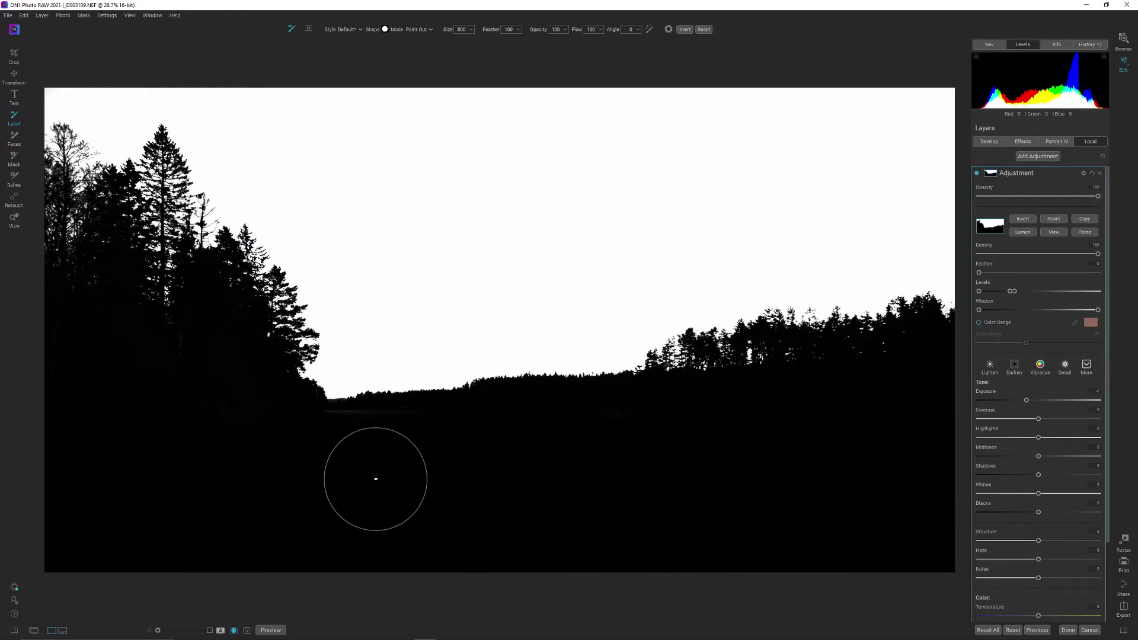
Step: Reduce the masking brush to size 175 and hide the mask to return to the photo
{"action": "key", "text": "bracketleft"}
{"action": "key", "text": "bracketleft"}
{"action": "key", "text": "bracketleft"}
{"action": "key", "text": "bracketleft"}
{"action": "key", "text": "bracketleft"}
{"action": "key", "text": "bracketleft"}
{"action": "key", "text": "bracketleft"}
{"action": "key", "text": "bracketleft"}
{"action": "key", "text": "bracketleft"}
{"action": "key", "text": "bracketleft"}
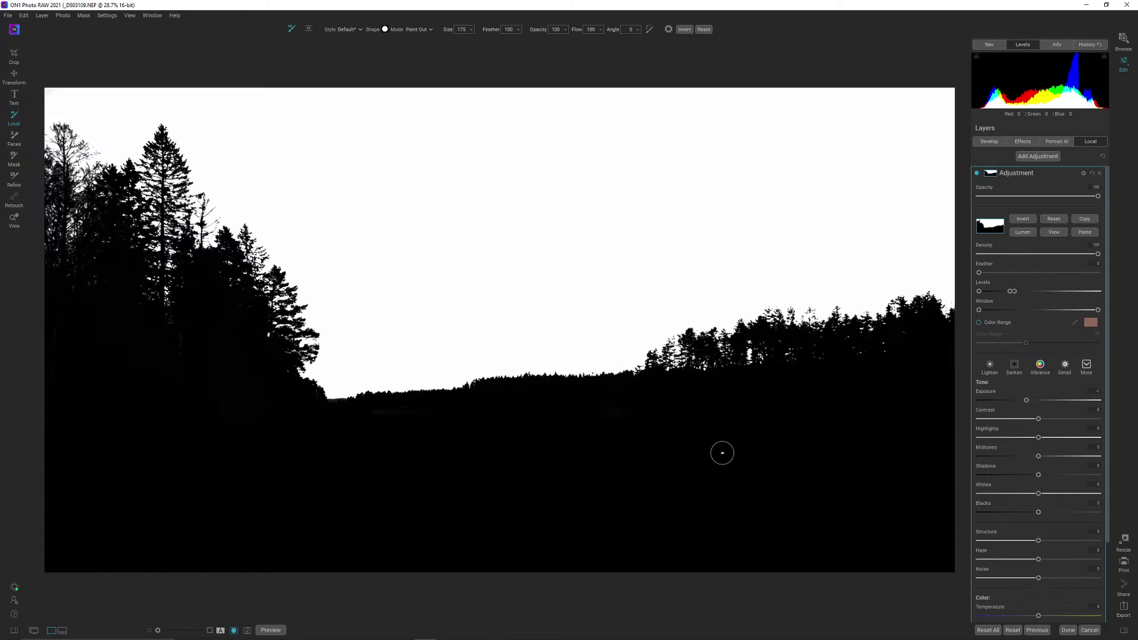
{"action": "key", "text": "ctrl+m"}
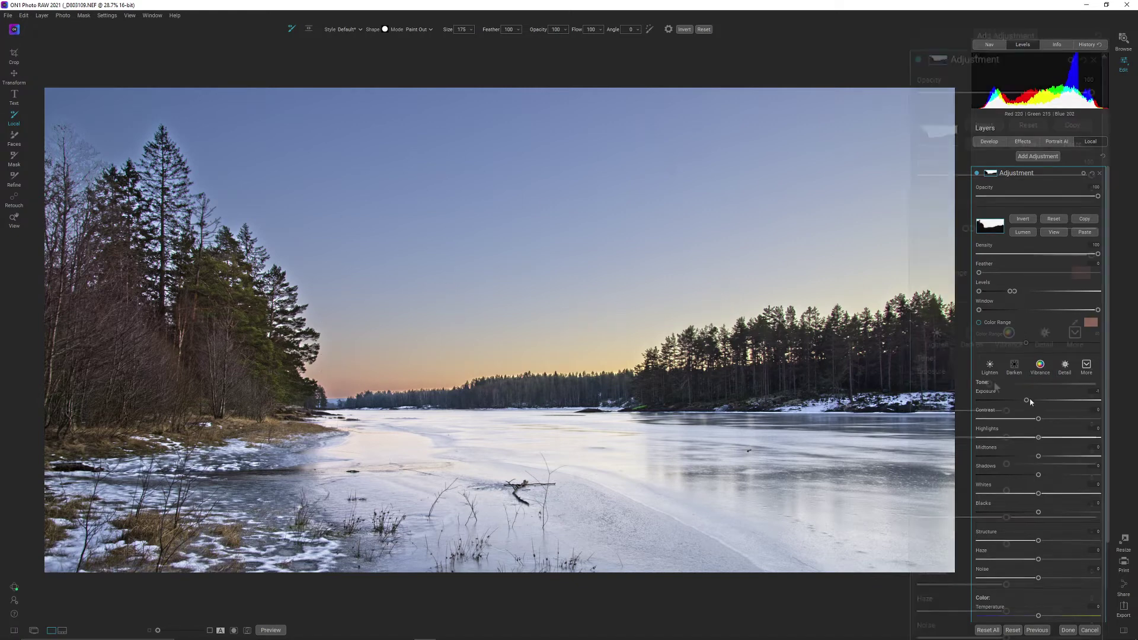
Step: Give the sky adjustment Exposure -0.5, Highlights -63, Tint 10, Saturation 9 and Vibrance 24
{"action": "left_click_drag", "start_coordinate": [990, 382], "coordinate": [998, 383]}
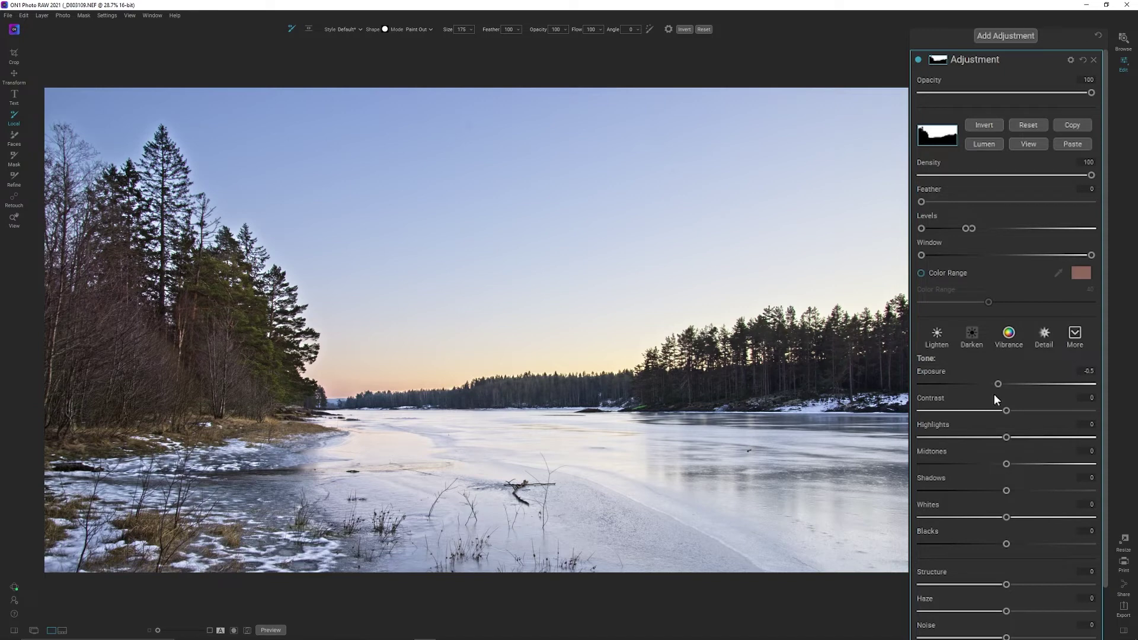
{"action": "left_click_drag", "start_coordinate": [1005, 437], "coordinate": [974, 437]}
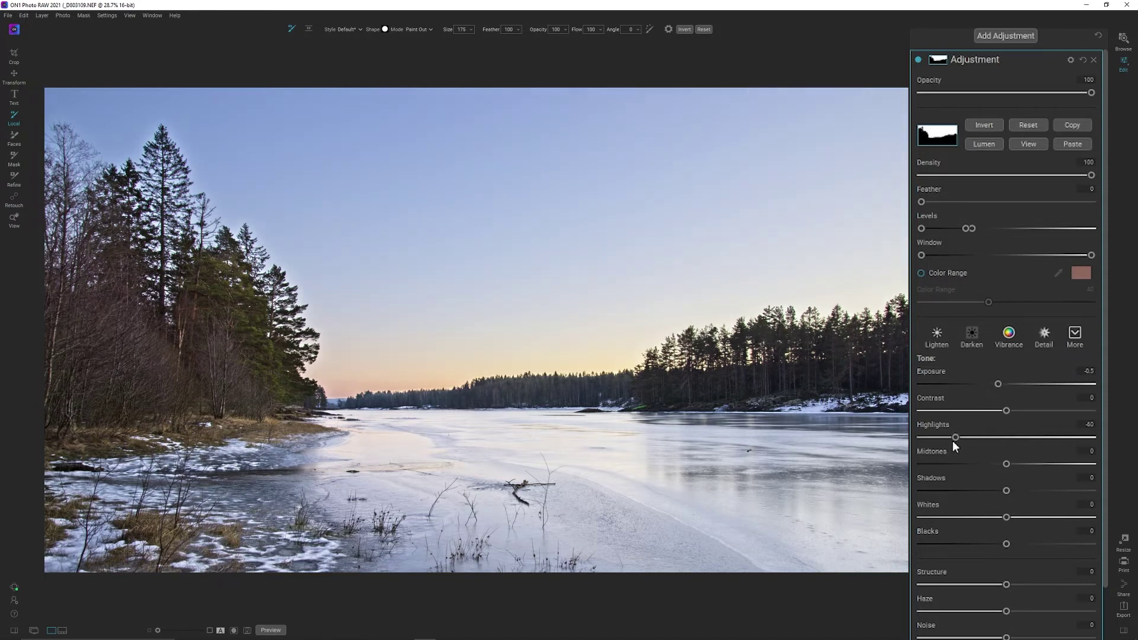
{"action": "scroll", "coordinate": [1104, 499], "scroll_direction": "down", "scroll_amount": 5}
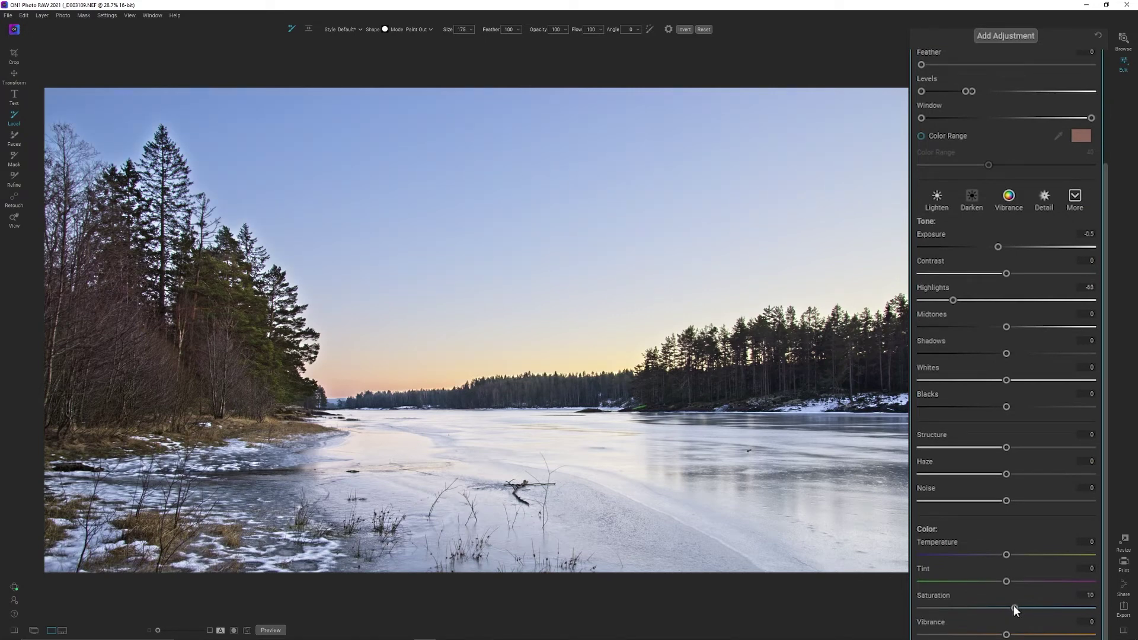
{"action": "left_click_drag", "start_coordinate": [1013, 609], "coordinate": [1029, 636]}
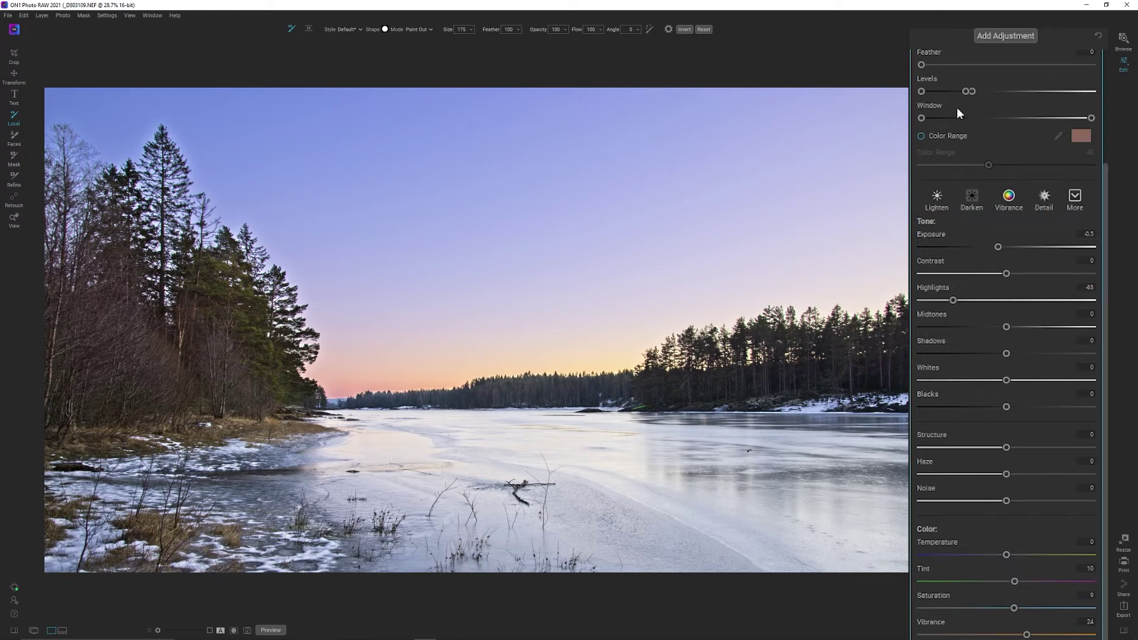
Step: Try a Feather of 37 on the sky mask, reset it to 0, and lower the mask's Levels midtone and white point slightly
{"action": "left_click", "coordinate": [983, 63]}
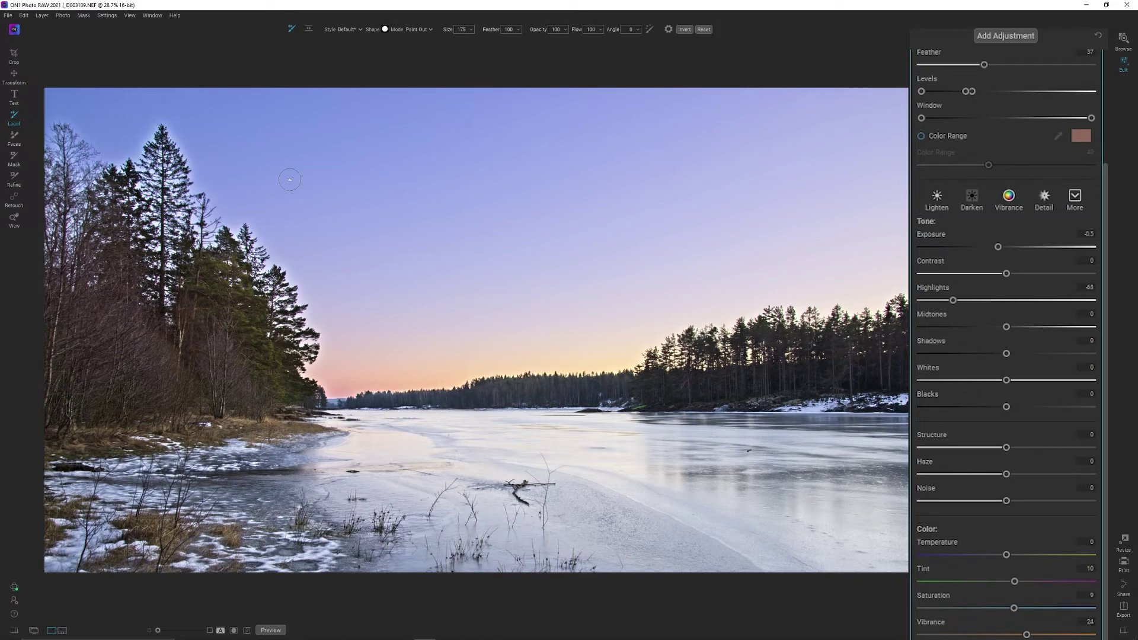
{"action": "left_click_drag", "start_coordinate": [984, 64], "coordinate": [941, 65]}
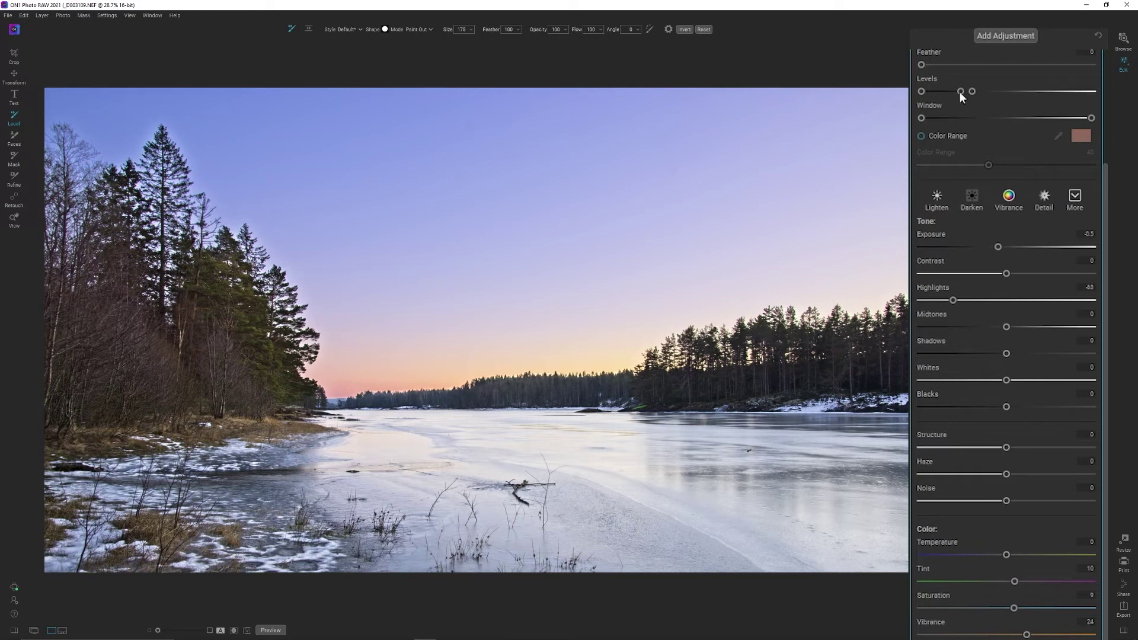
{"action": "mouse_move", "coordinate": [959, 93]}
{"action": "left_mouse_down"}
{"action": "mouse_move", "coordinate": [941, 93]}
{"action": "mouse_move", "coordinate": [967, 92]}
{"action": "left_mouse_up"}
Step: Show the mask, paint out the gray remnants along the far shoreline, then hide the mask and collapse the adjustment
{"action": "key", "text": "ctrl+m"}
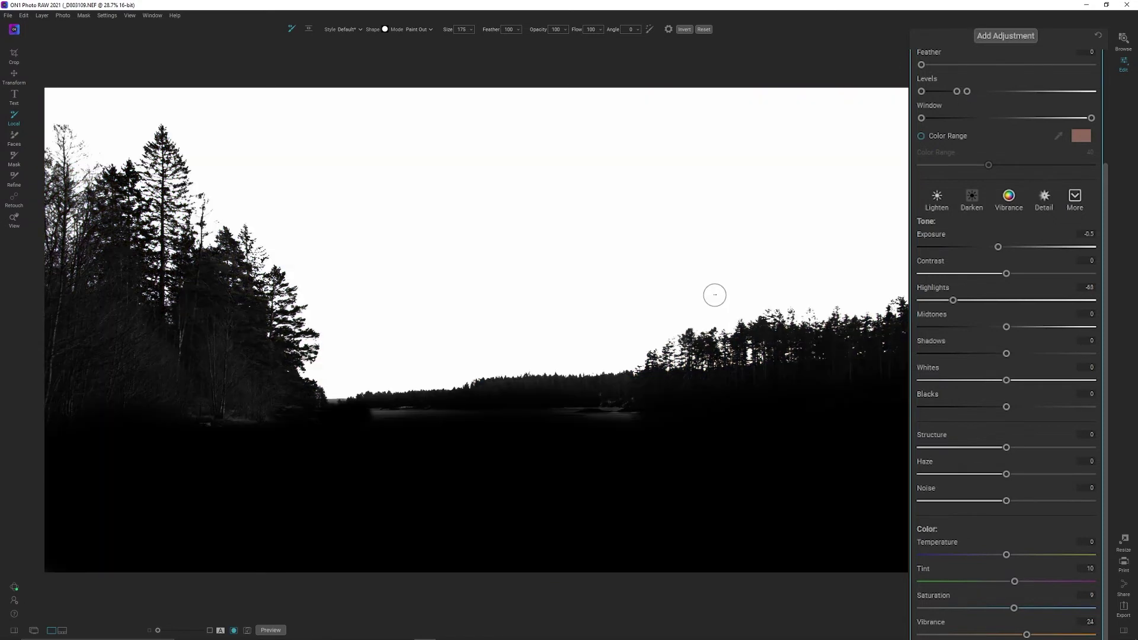
{"action": "mouse_move", "coordinate": [638, 422]}
{"action": "left_mouse_down"}
{"action": "mouse_move", "coordinate": [536, 420]}
{"action": "mouse_move", "coordinate": [635, 404]}
{"action": "mouse_move", "coordinate": [602, 400]}
{"action": "mouse_move", "coordinate": [210, 419]}
{"action": "left_mouse_up"}
{"action": "key", "text": "ctrl+m"}
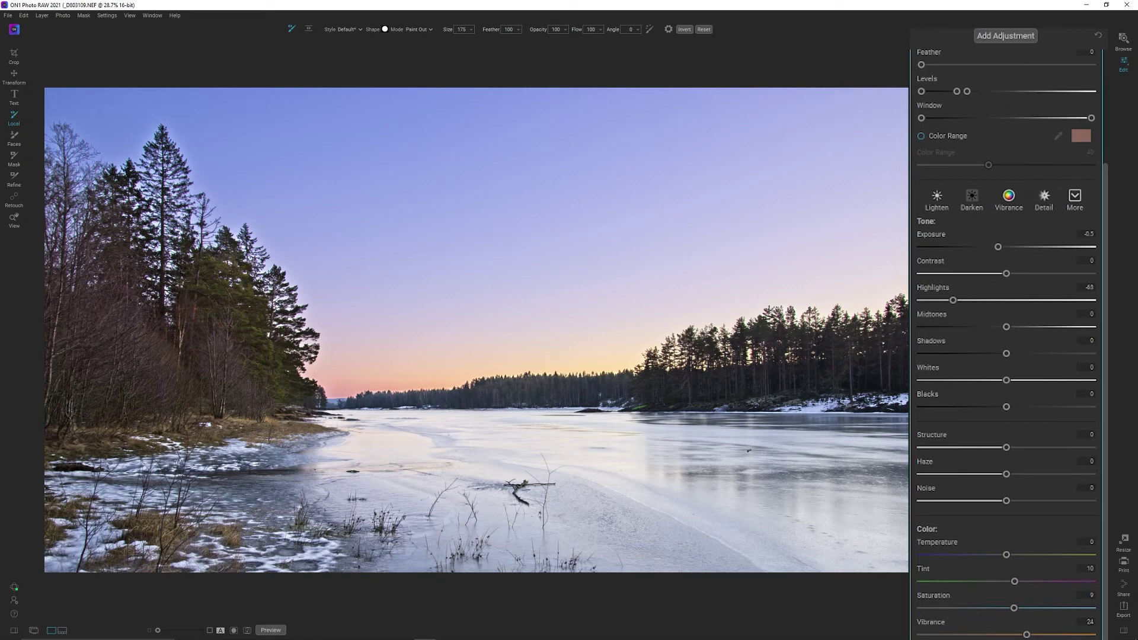
{"action": "scroll", "coordinate": [1104, 269], "scroll_direction": "up", "scroll_amount": 3}
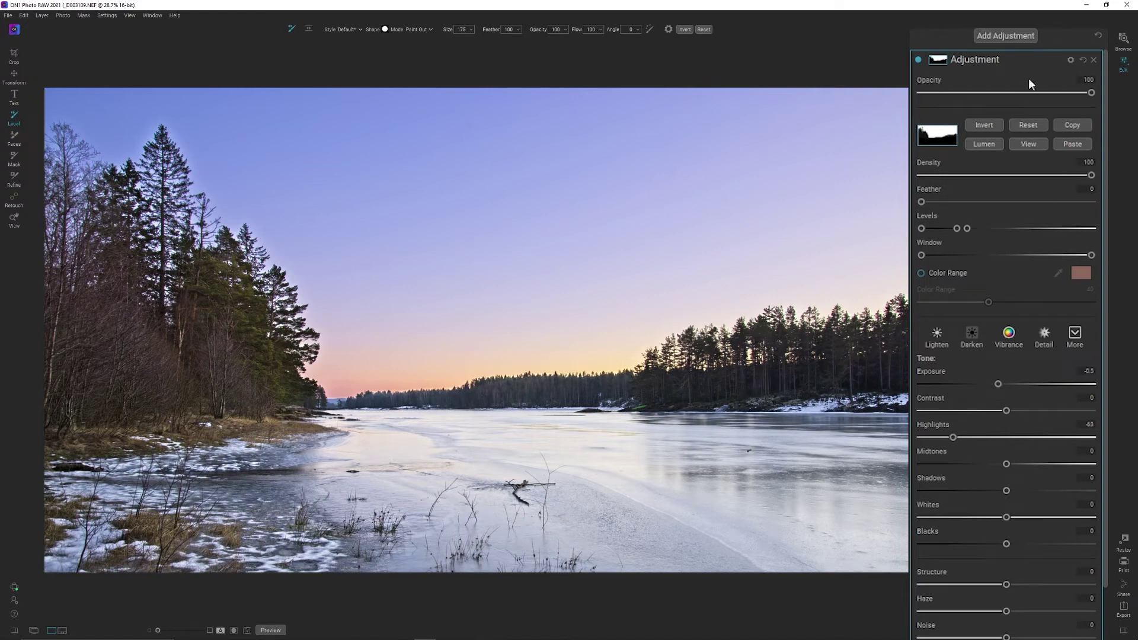
{"action": "left_click", "coordinate": [1034, 60]}
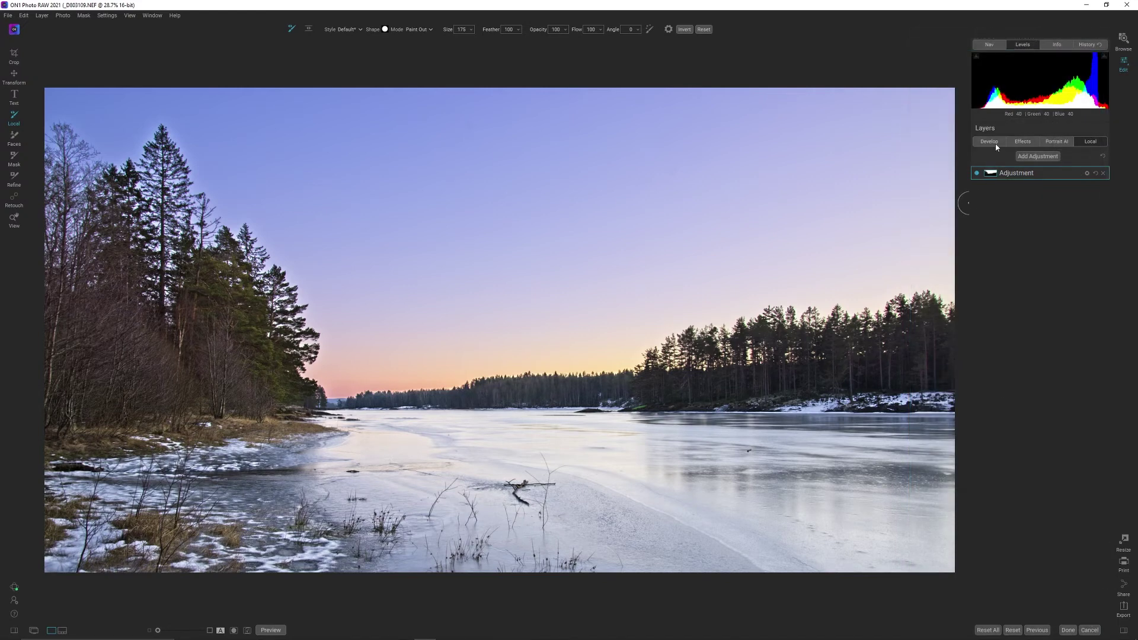
Step: Set the Develop Contrast to 28 and Haze to -13, and compare the result with the unedited photo
{"action": "left_click", "coordinate": [992, 142]}
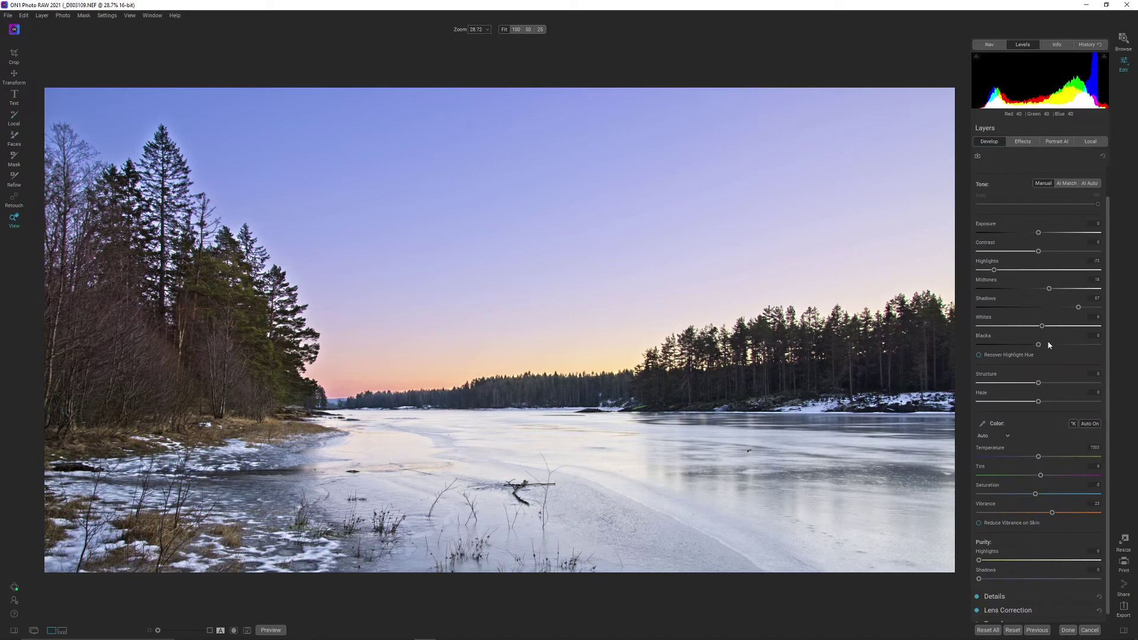
{"action": "left_click_drag", "start_coordinate": [1034, 251], "coordinate": [1052, 252]}
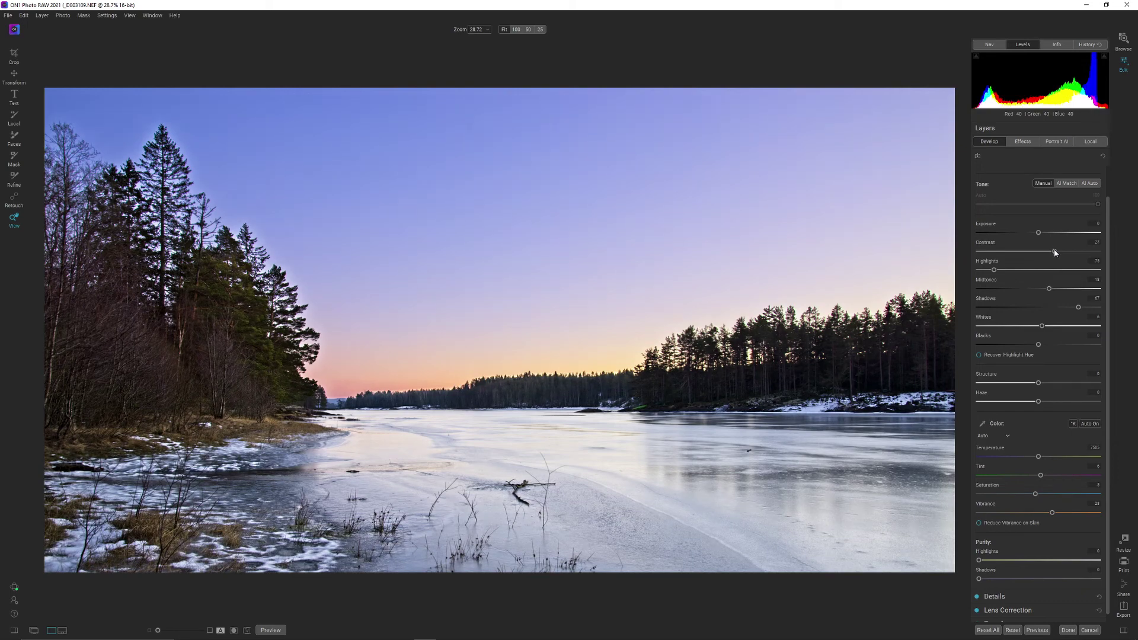
{"action": "left_click_drag", "start_coordinate": [1054, 252], "coordinate": [1056, 254]}
{"action": "left_click_drag", "start_coordinate": [1031, 401], "coordinate": [1031, 403]}
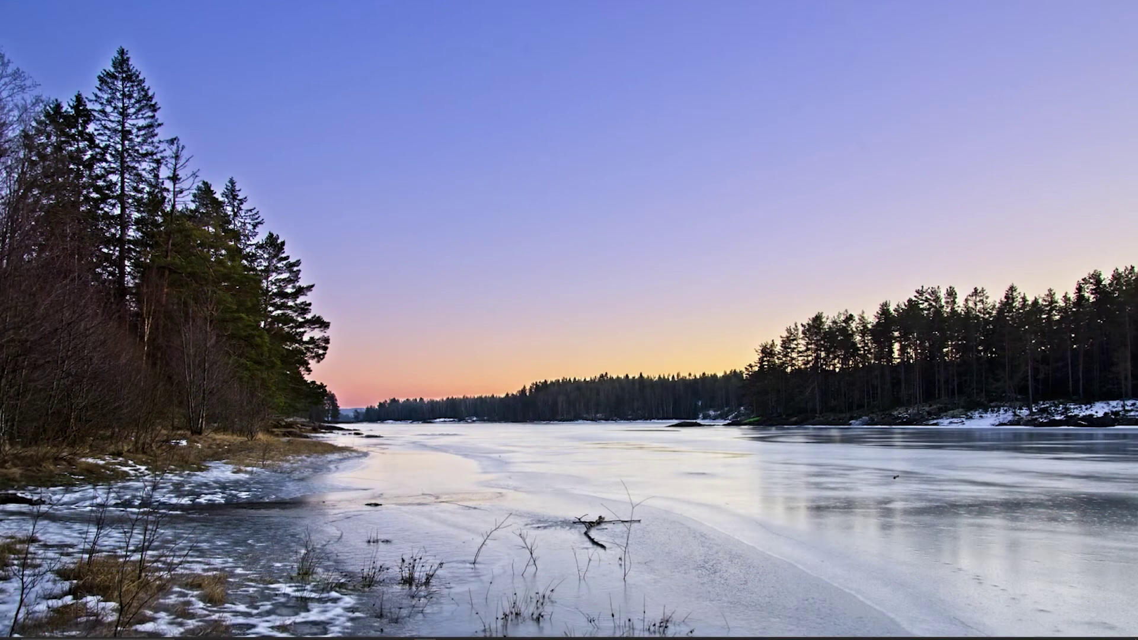
{"action": "key", "text": "backslash"}
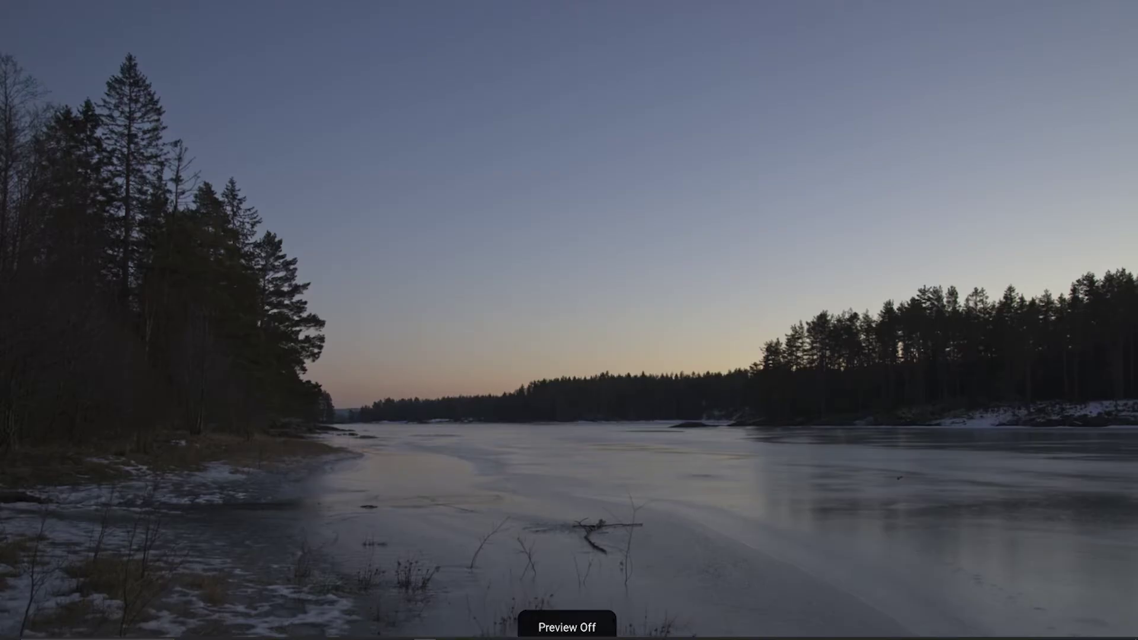
{"action": "key", "text": "backslash"}
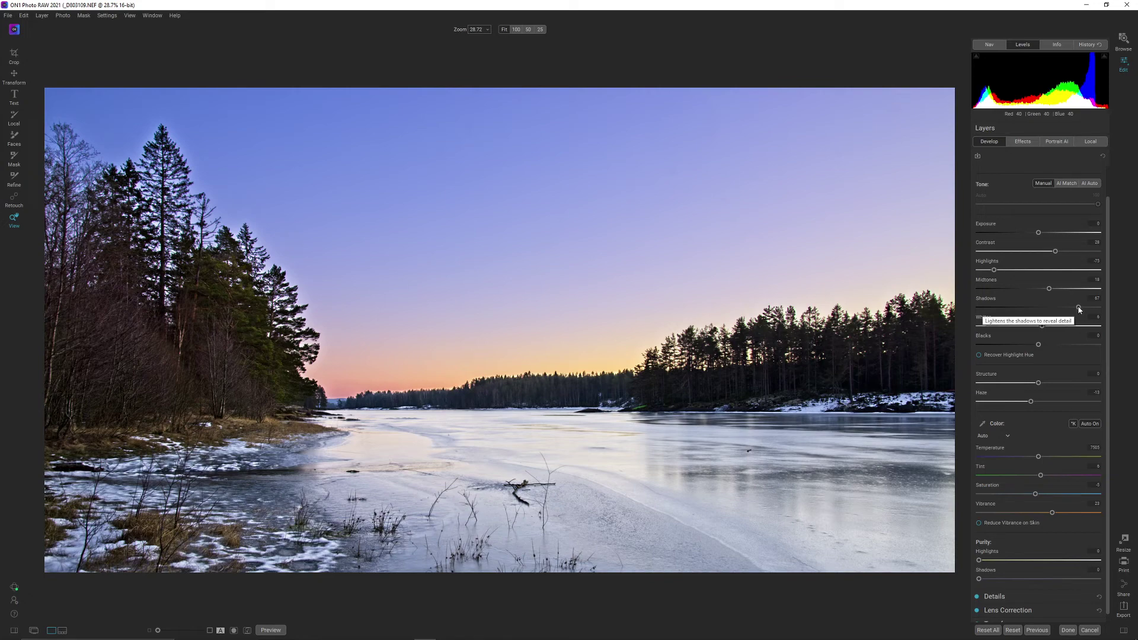
Step: Add a Sunshine filter to the effects and compare the photo with and without it, leaving the filter enabled
{"action": "left_click", "coordinate": [1023, 142]}
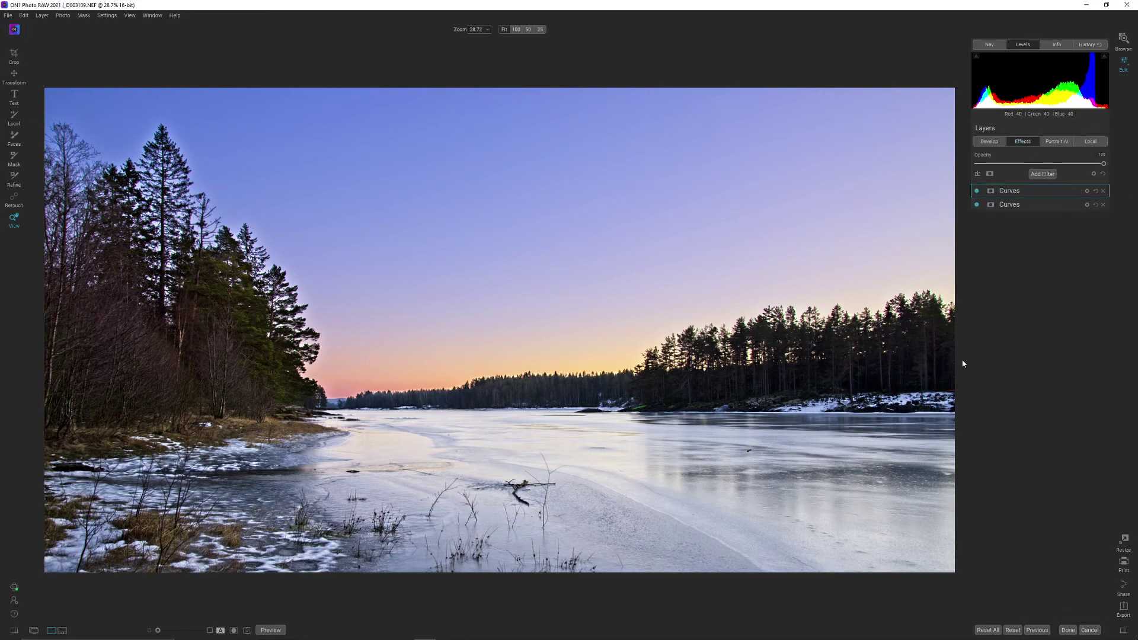
{"action": "left_click", "coordinate": [1041, 174]}
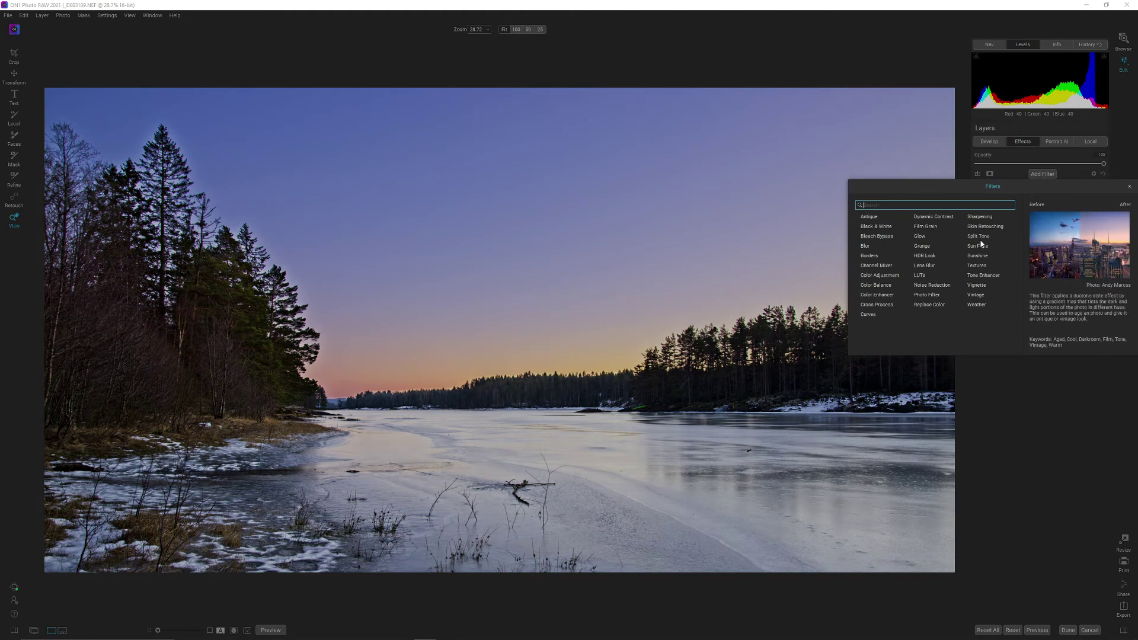
{"action": "left_click", "coordinate": [978, 255]}
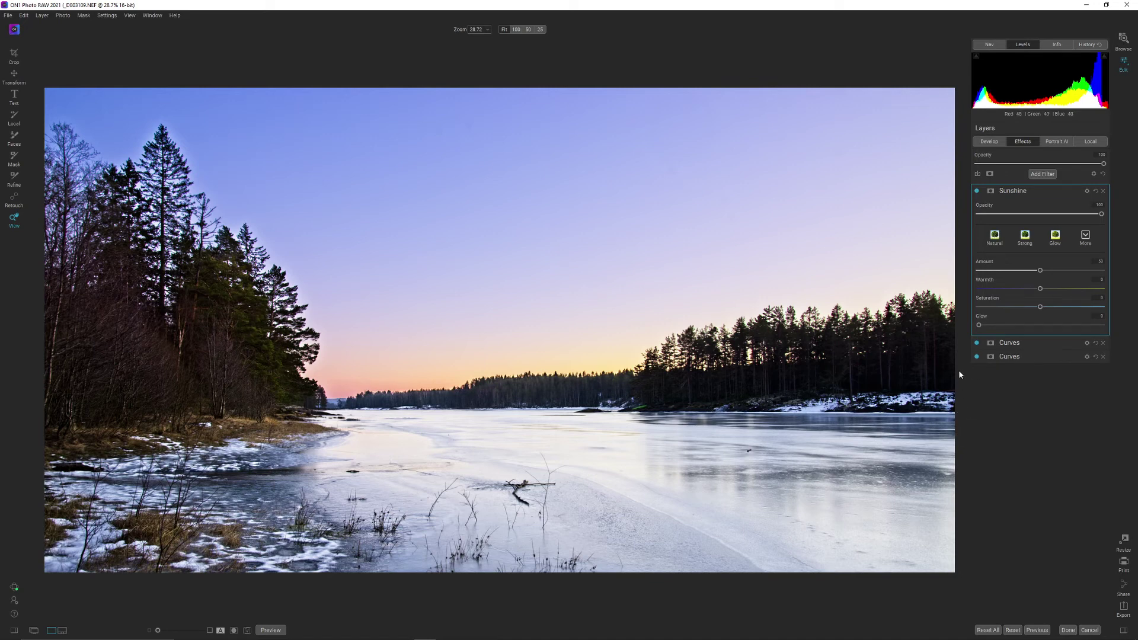
{"action": "left_click", "coordinate": [976, 190]}
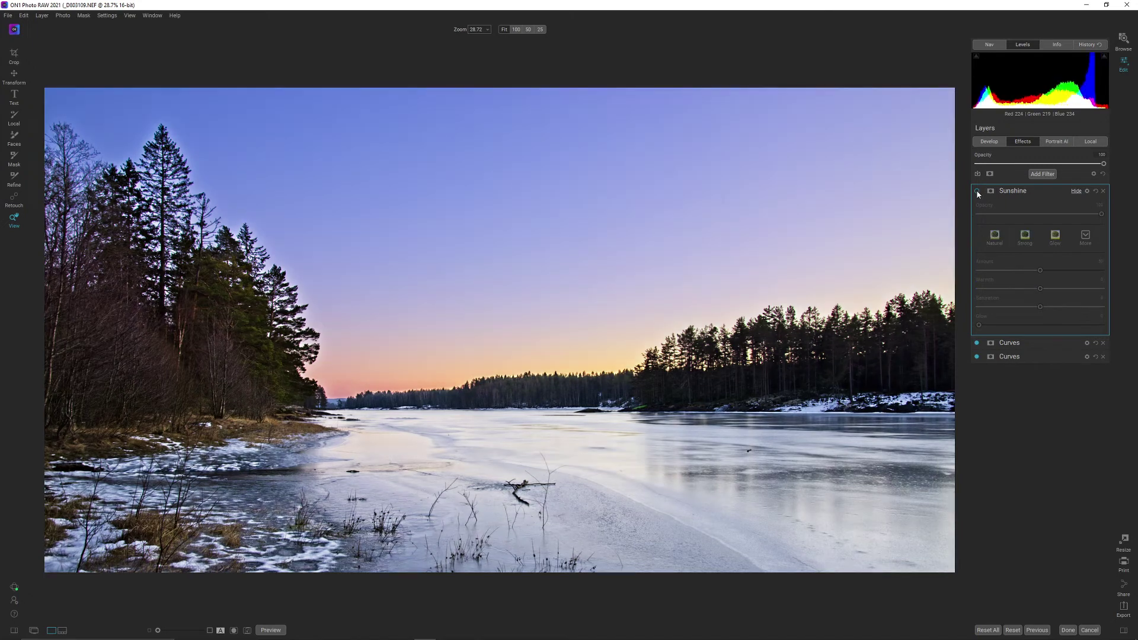
{"action": "left_click", "coordinate": [977, 190]}
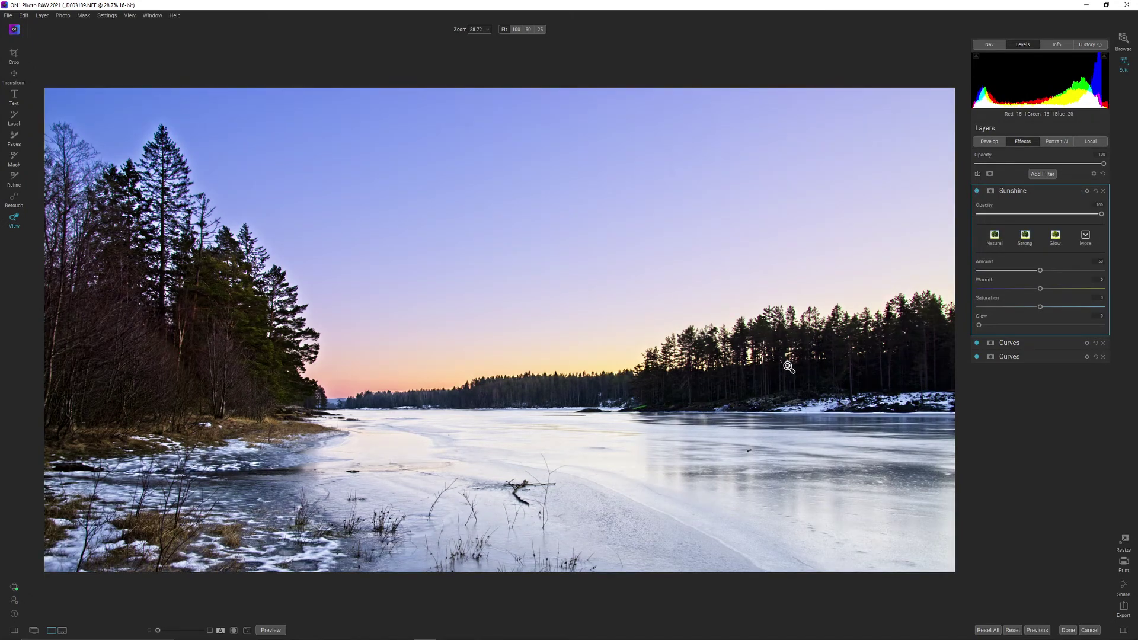
Step: Add a Photo Filter to the effects, apply its orange warming preset, and lower the filter's Opacity to 37
{"action": "left_click", "coordinate": [1048, 177]}
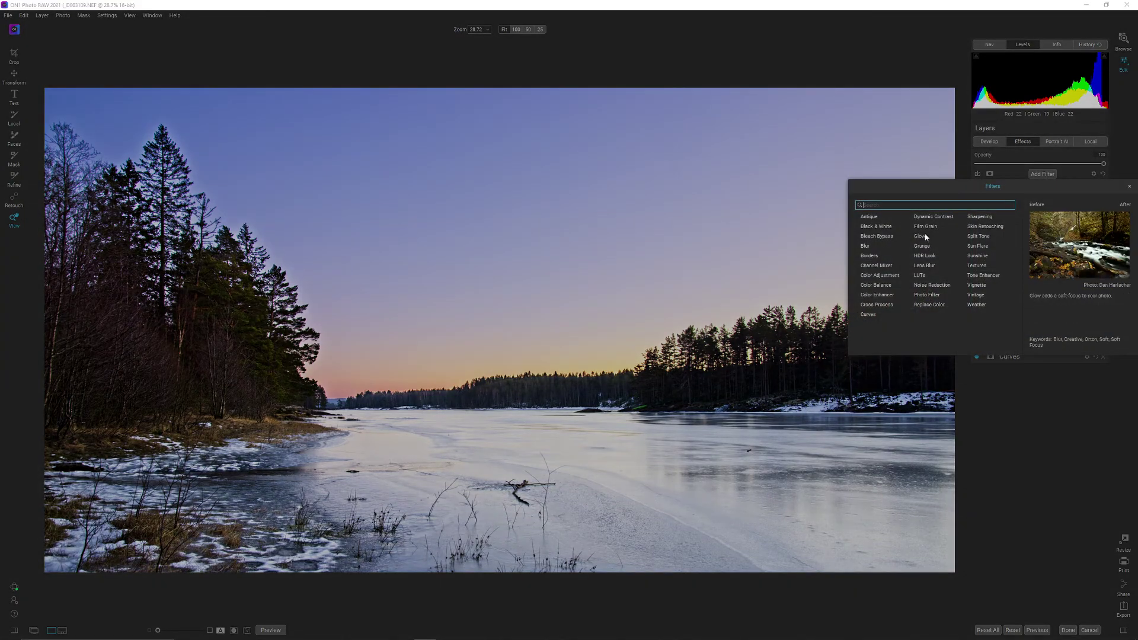
{"action": "left_click", "coordinate": [926, 295]}
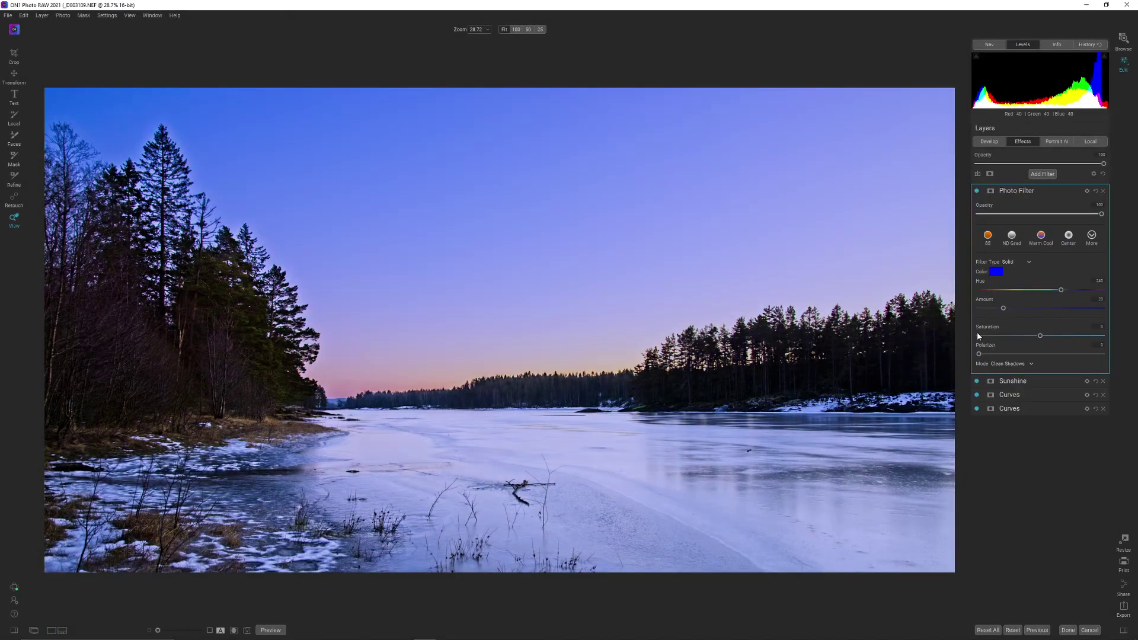
{"action": "left_click", "coordinate": [1035, 214]}
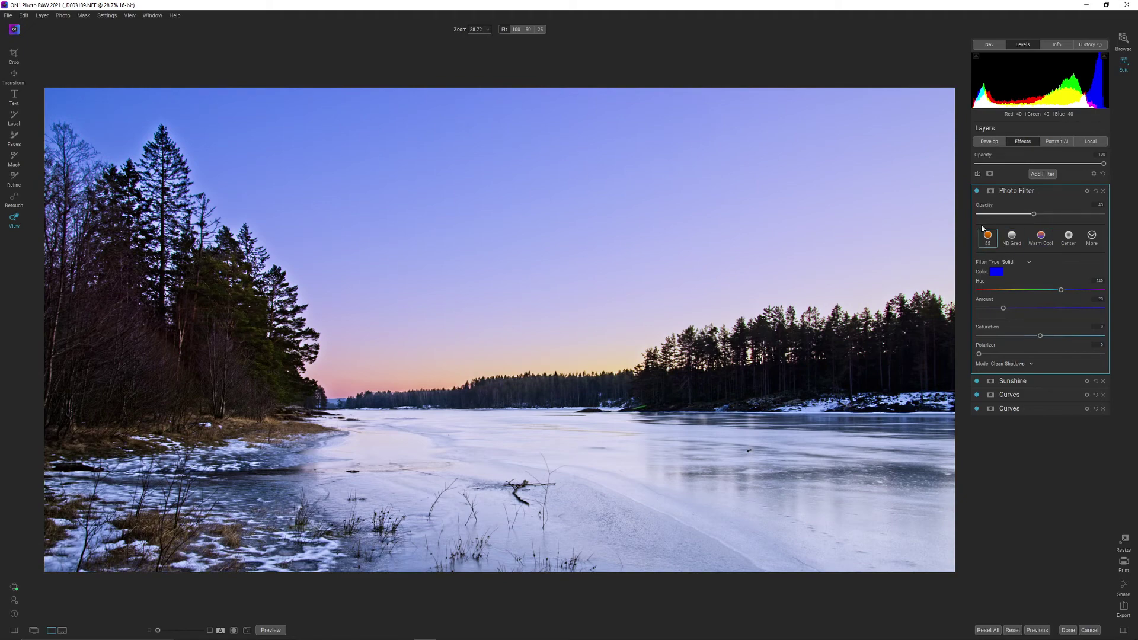
{"action": "left_click", "coordinate": [977, 191]}
{"action": "left_click", "coordinate": [988, 237]}
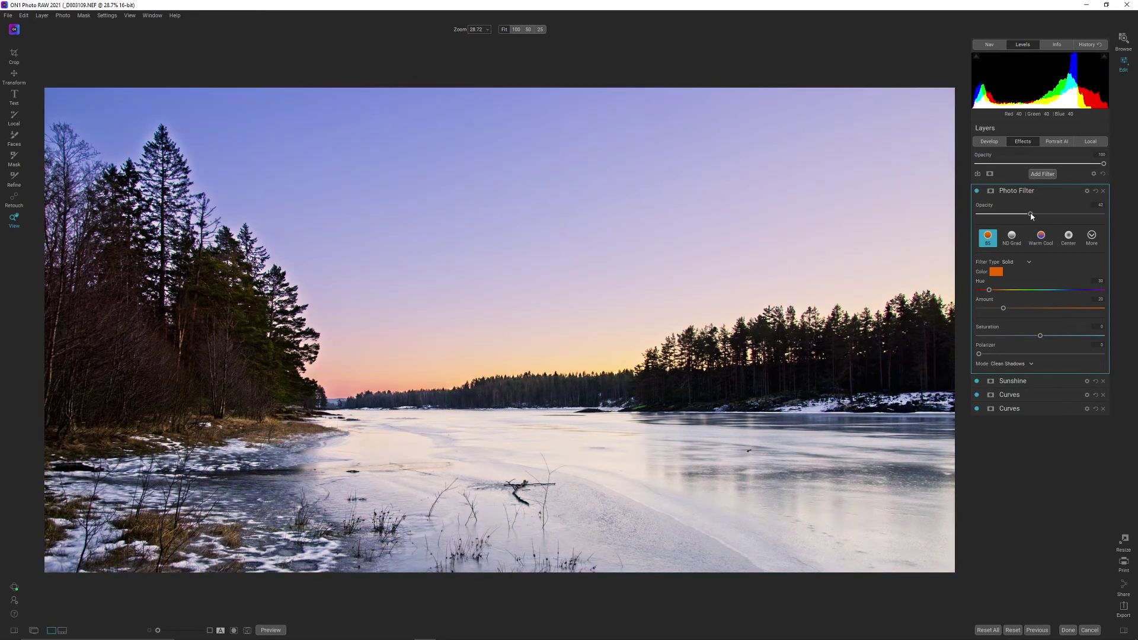
{"action": "left_click_drag", "start_coordinate": [1030, 213], "coordinate": [1024, 213]}
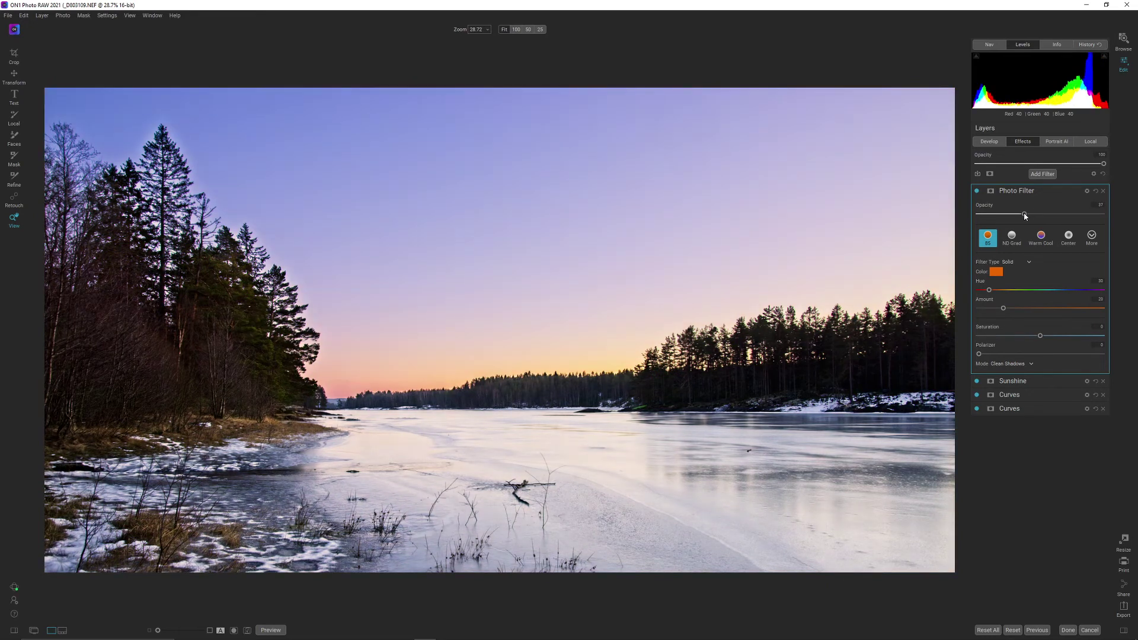
Step: Compare the photo with and without the Photo Filter, and reduce the filter's Opacity to about 23
{"action": "left_click", "coordinate": [977, 191]}
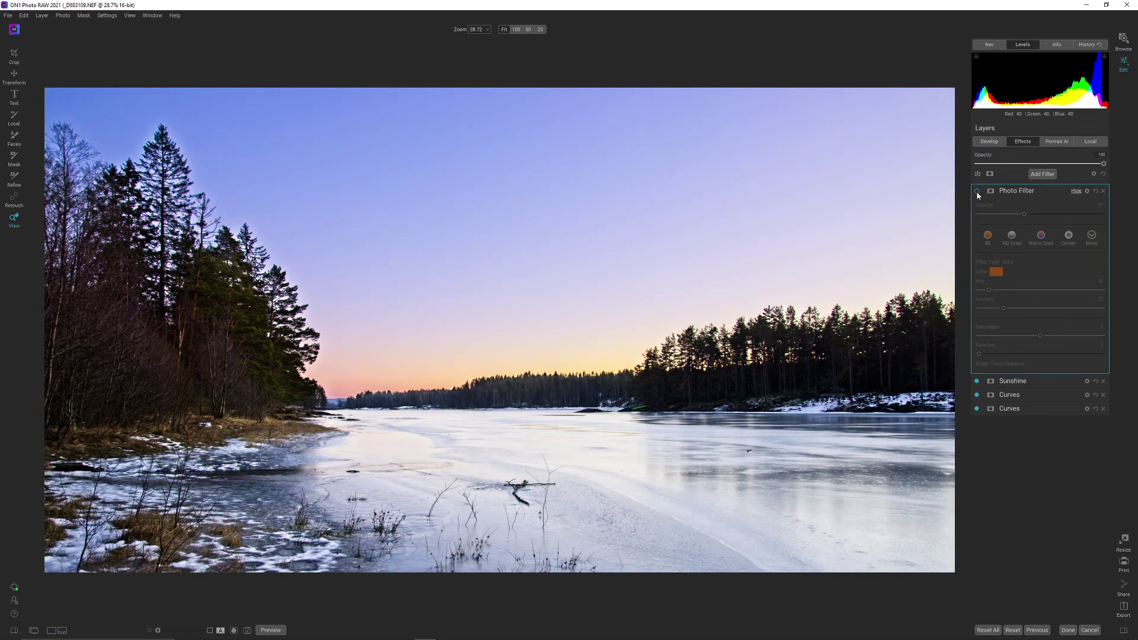
{"action": "left_click", "coordinate": [977, 191]}
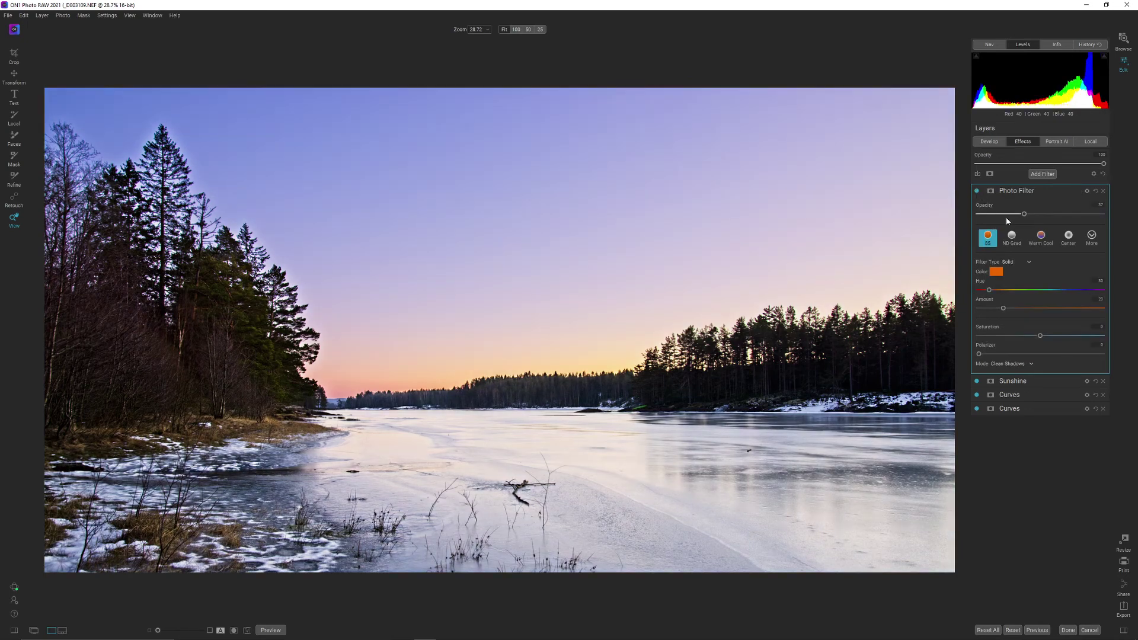
{"action": "left_click", "coordinate": [1006, 219]}
{"action": "left_click", "coordinate": [1007, 219]}
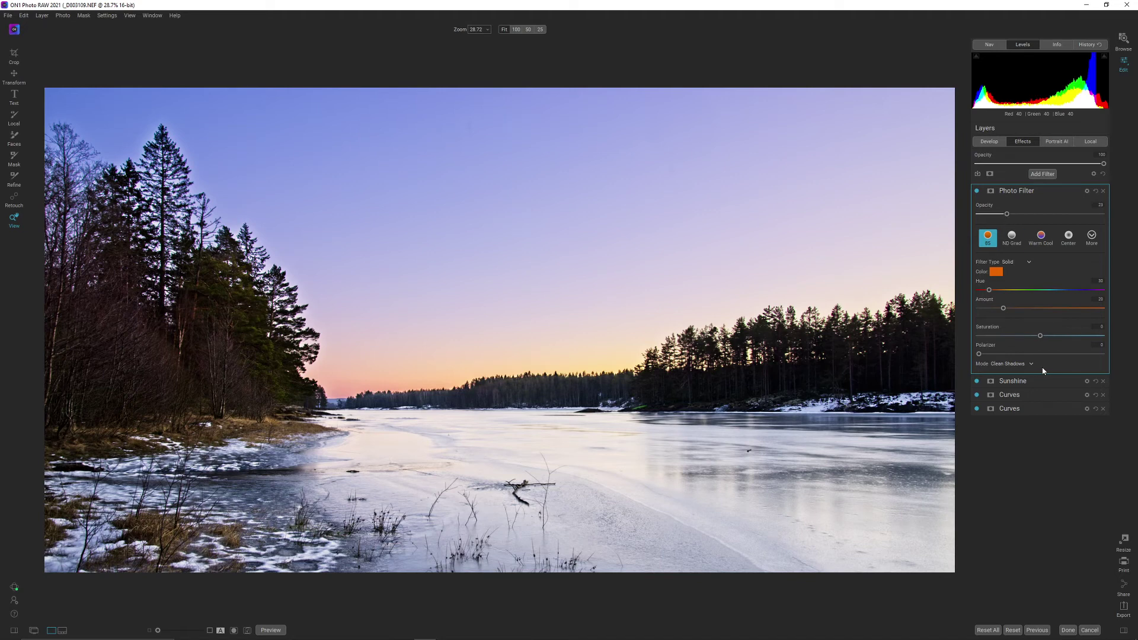
Step: Add a Color Adjustment filter and strengthen Red and Orange, with Orange Range about 70, Saturation about 60 and Hue slightly toward red
{"action": "left_click", "coordinate": [1041, 175]}
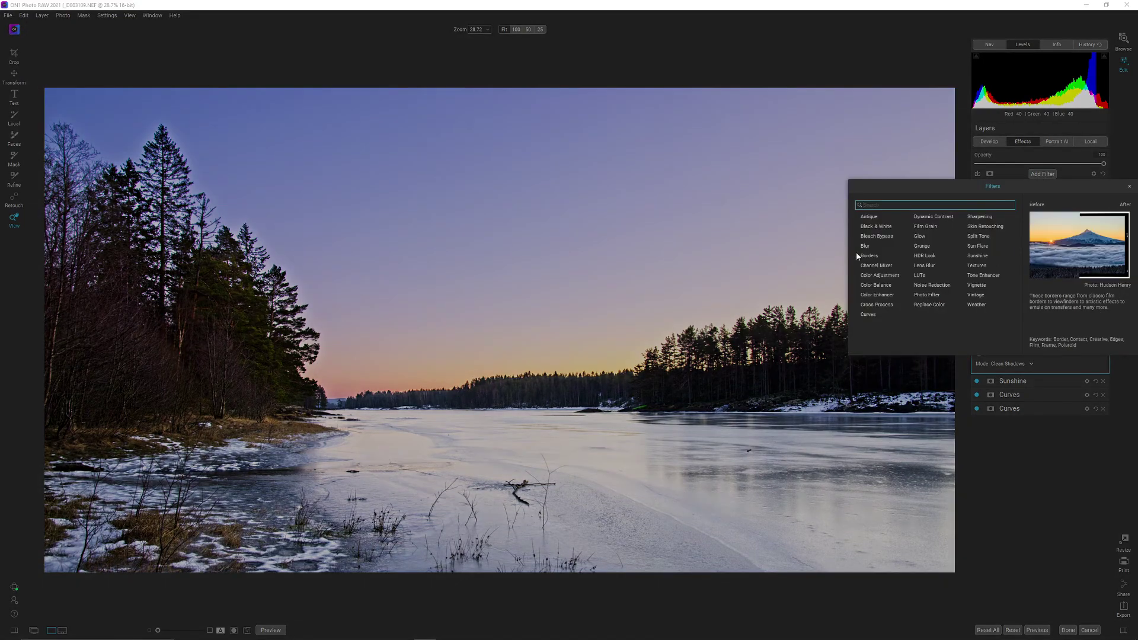
{"action": "left_click", "coordinate": [879, 276]}
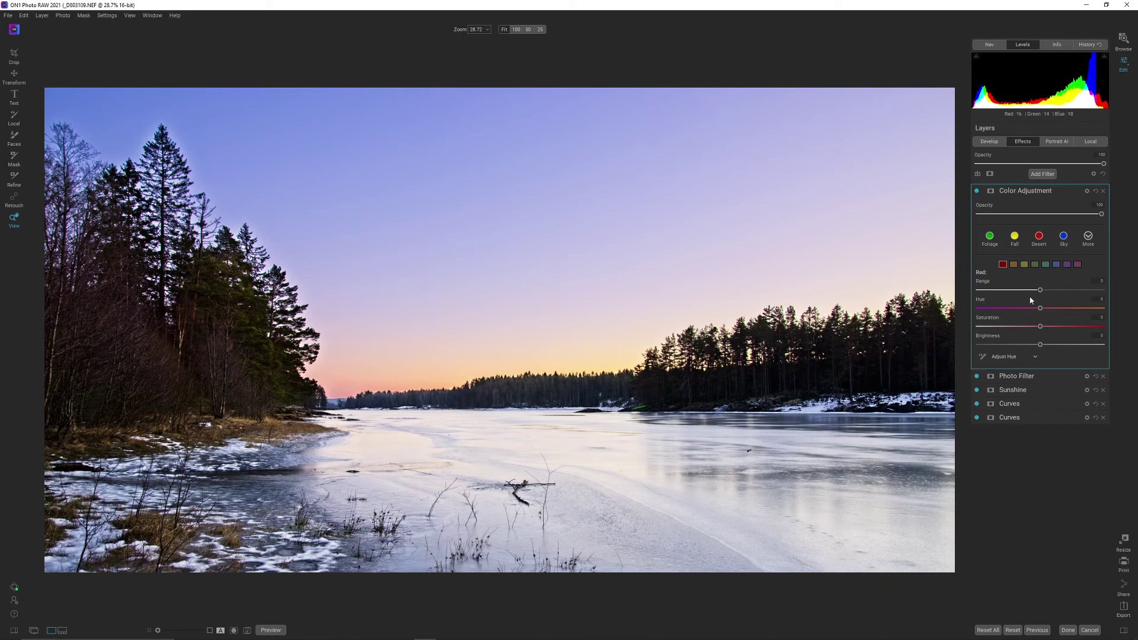
{"action": "left_click_drag", "start_coordinate": [1043, 291], "coordinate": [1080, 292]}
{"action": "left_click_drag", "start_coordinate": [1041, 326], "coordinate": [1069, 327]}
{"action": "left_click", "coordinate": [1015, 265]}
{"action": "left_click_drag", "start_coordinate": [1048, 289], "coordinate": [1078, 330]}
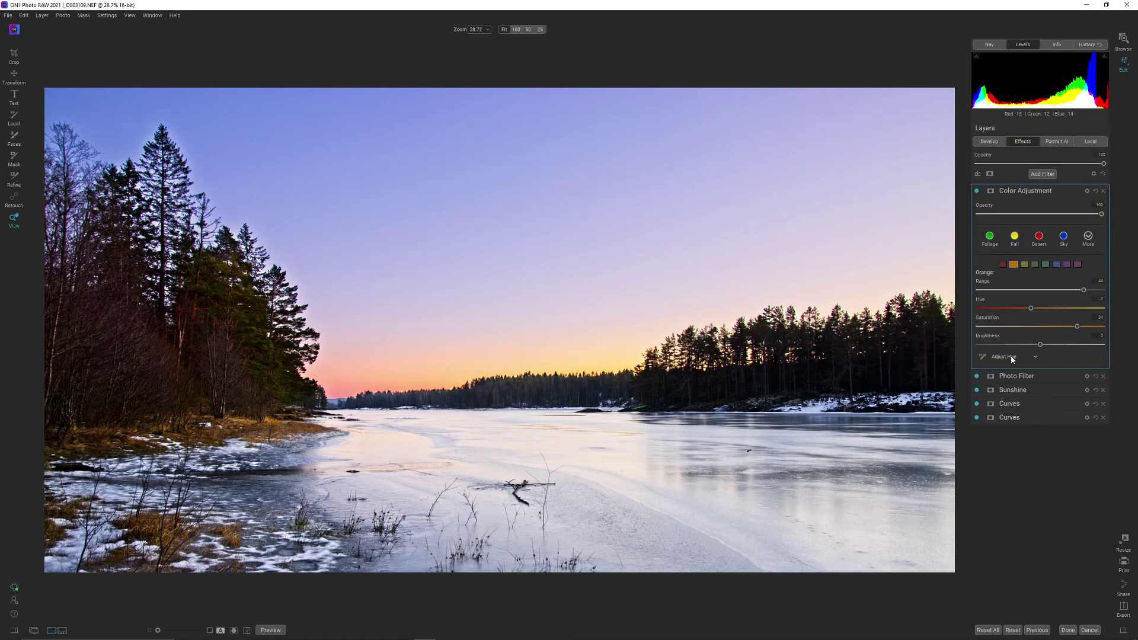
Step: Brighten Blue and Aqua in the Color Adjustment, with Blue Range 82 and Brightness about 70, and a wide Aqua Range
{"action": "left_click", "coordinate": [1056, 265]}
{"action": "left_click_drag", "start_coordinate": [1088, 291], "coordinate": [1090, 290]}
{"action": "left_click_drag", "start_coordinate": [1047, 349], "coordinate": [1084, 346]}
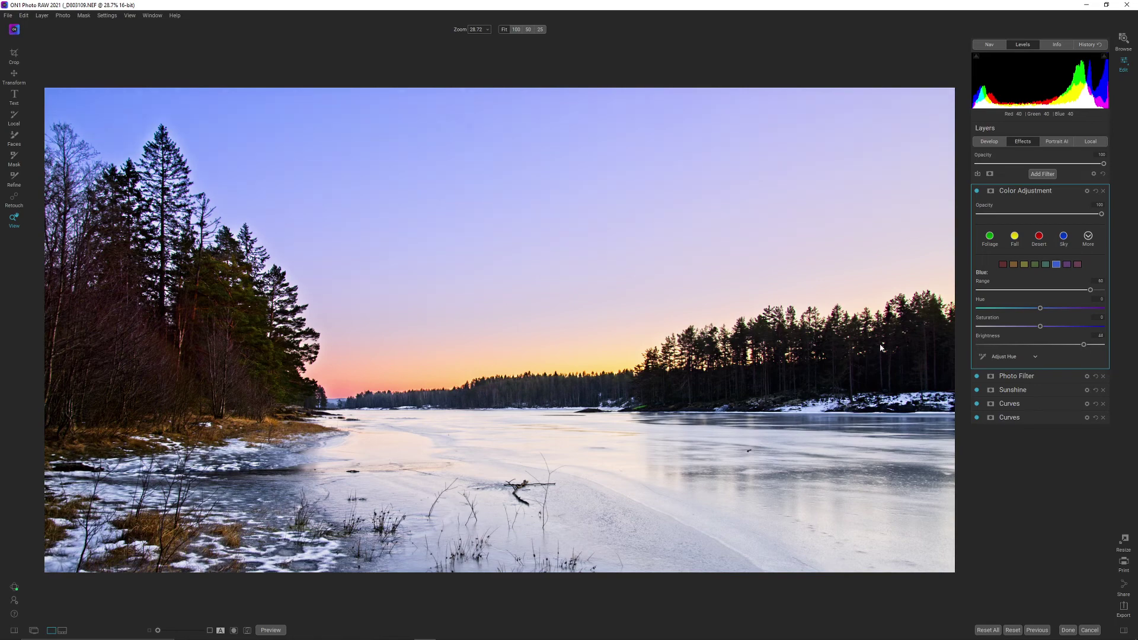
{"action": "left_click", "coordinate": [1046, 266]}
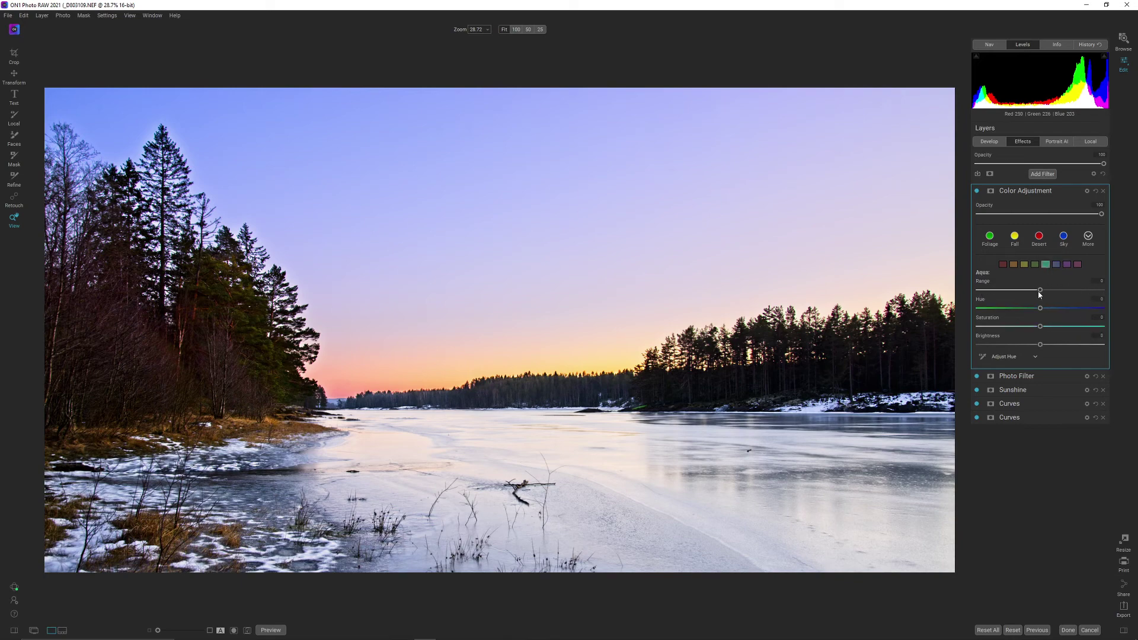
{"action": "left_click_drag", "start_coordinate": [1078, 290], "coordinate": [1102, 291]}
{"action": "left_click_drag", "start_coordinate": [1038, 350], "coordinate": [1085, 347]}
Step: Lower the Develop Vibrance to about 8 and compare the result with the unedited photo
{"action": "left_click", "coordinate": [988, 143]}
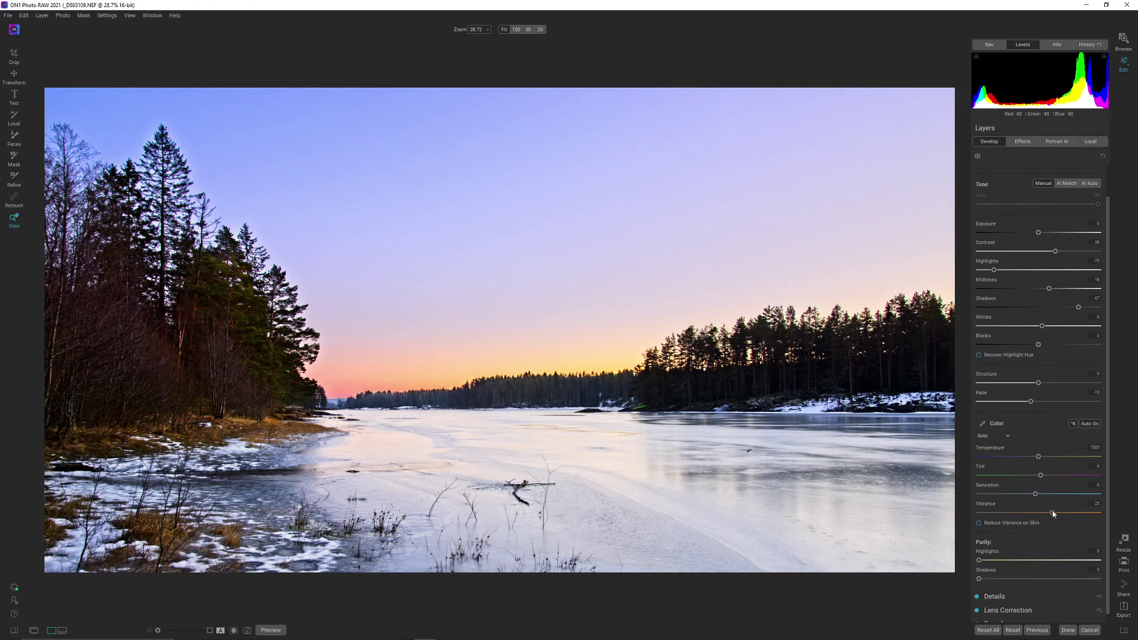
{"action": "left_click_drag", "start_coordinate": [1052, 513], "coordinate": [1045, 513]}
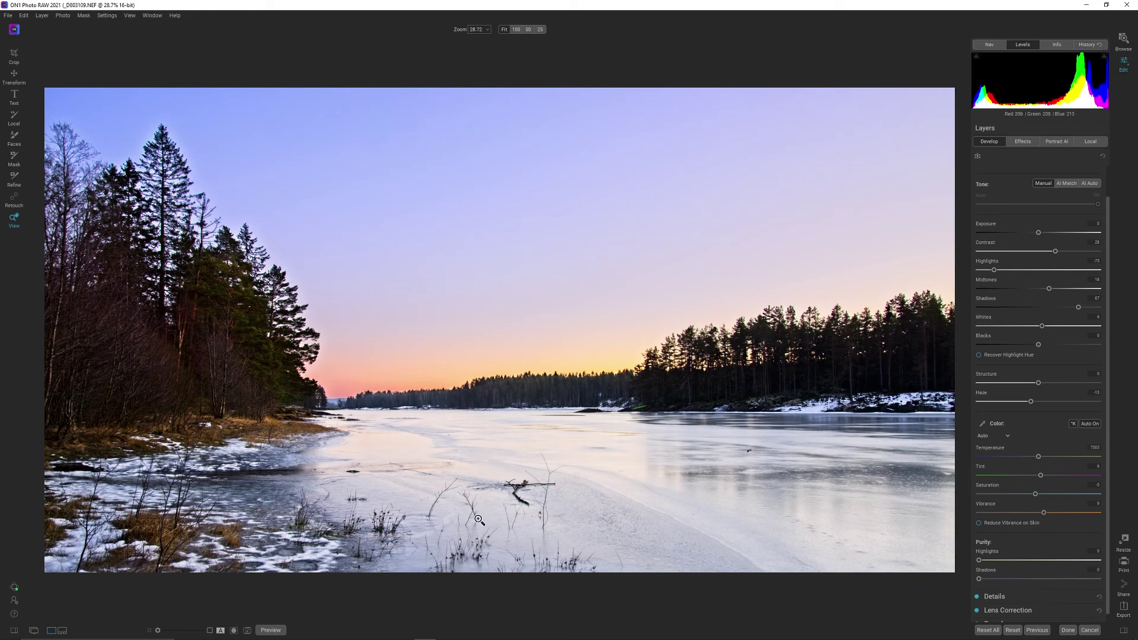
{"action": "left_click", "coordinate": [269, 630]}
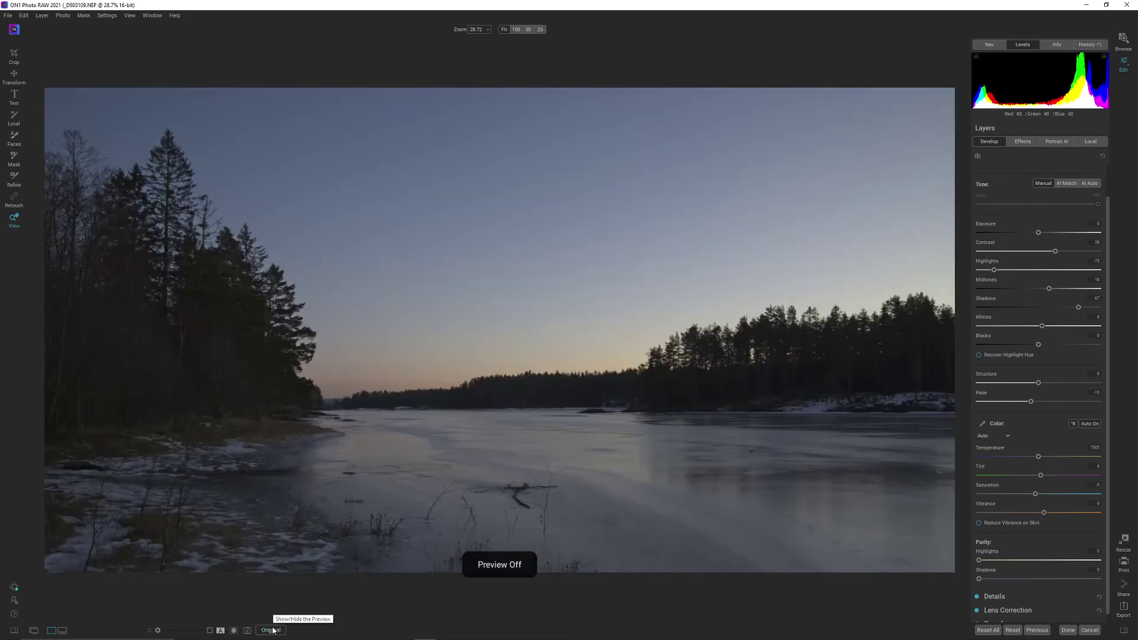
{"action": "key", "text": "backslash"}
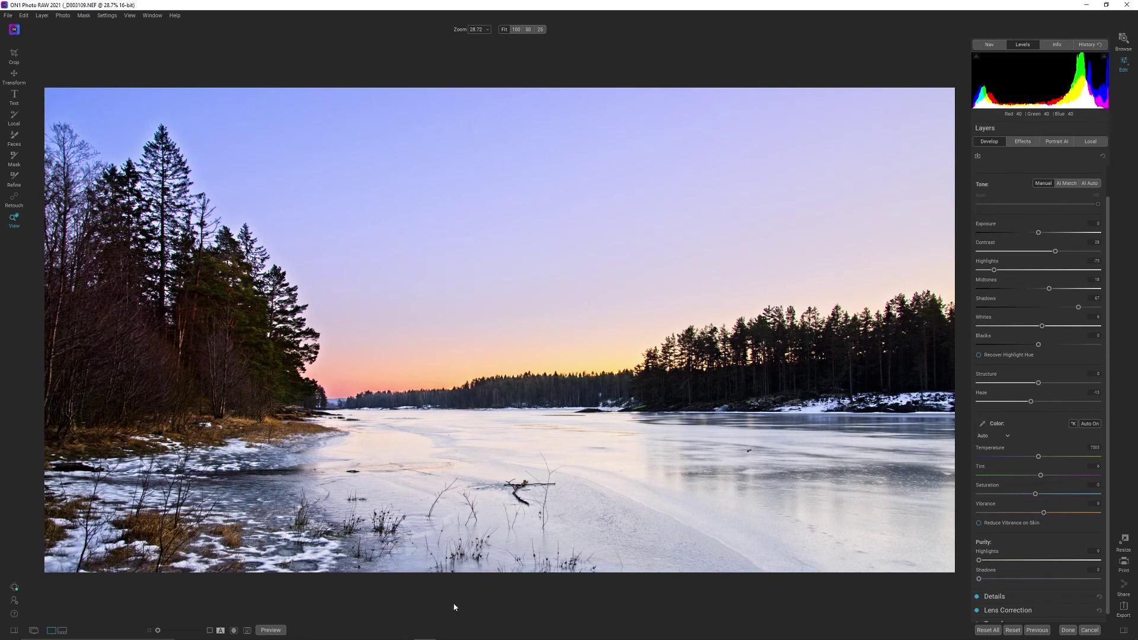
Step: Add a Vignette filter with the Subtle preset and darken its Brightness to about -57
{"action": "left_click", "coordinate": [1024, 143]}
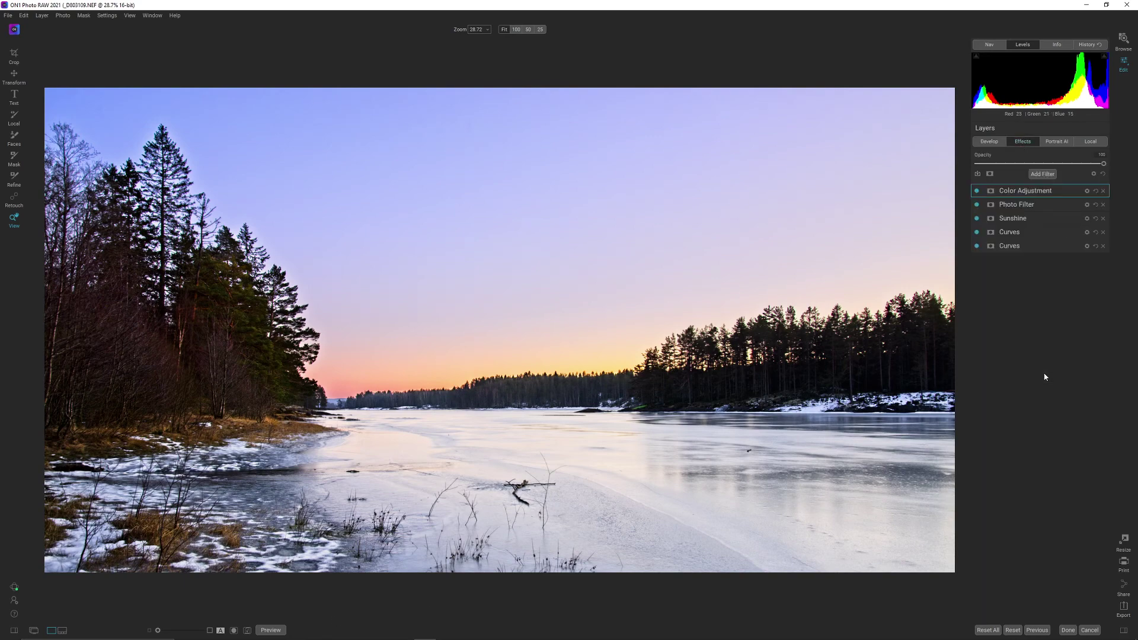
{"action": "left_click", "coordinate": [1041, 174]}
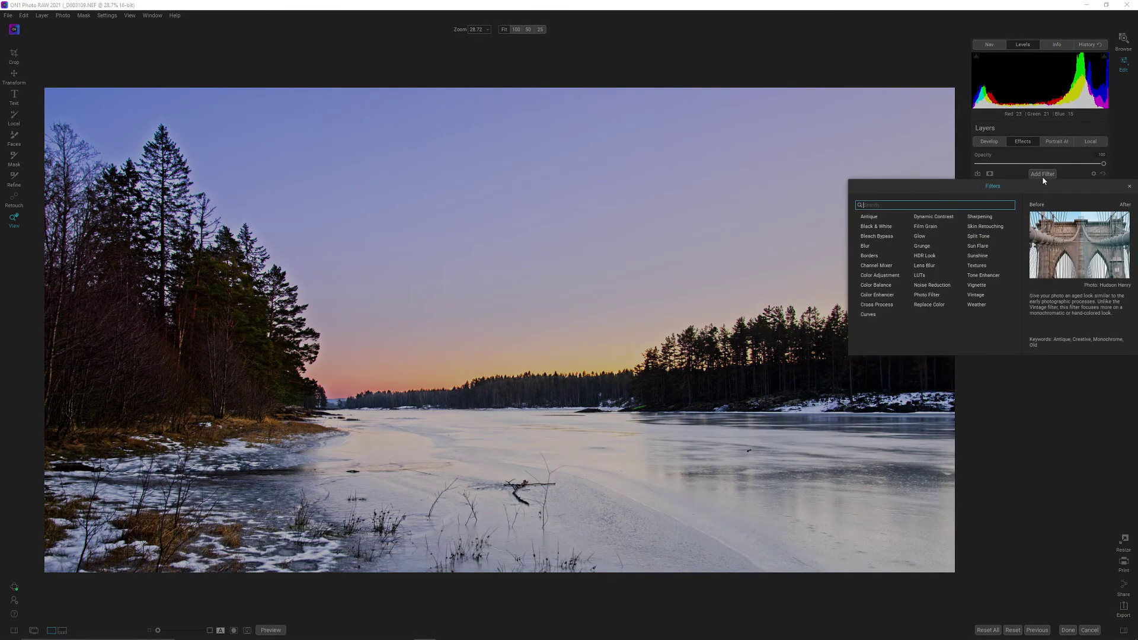
{"action": "left_click", "coordinate": [977, 286]}
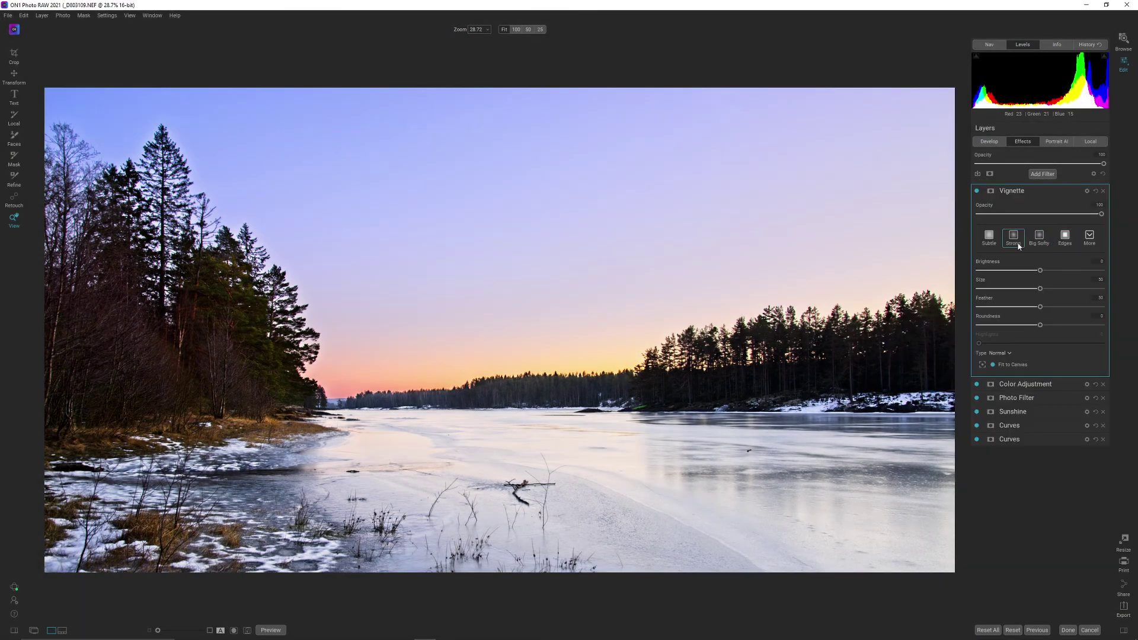
{"action": "left_click", "coordinate": [988, 237]}
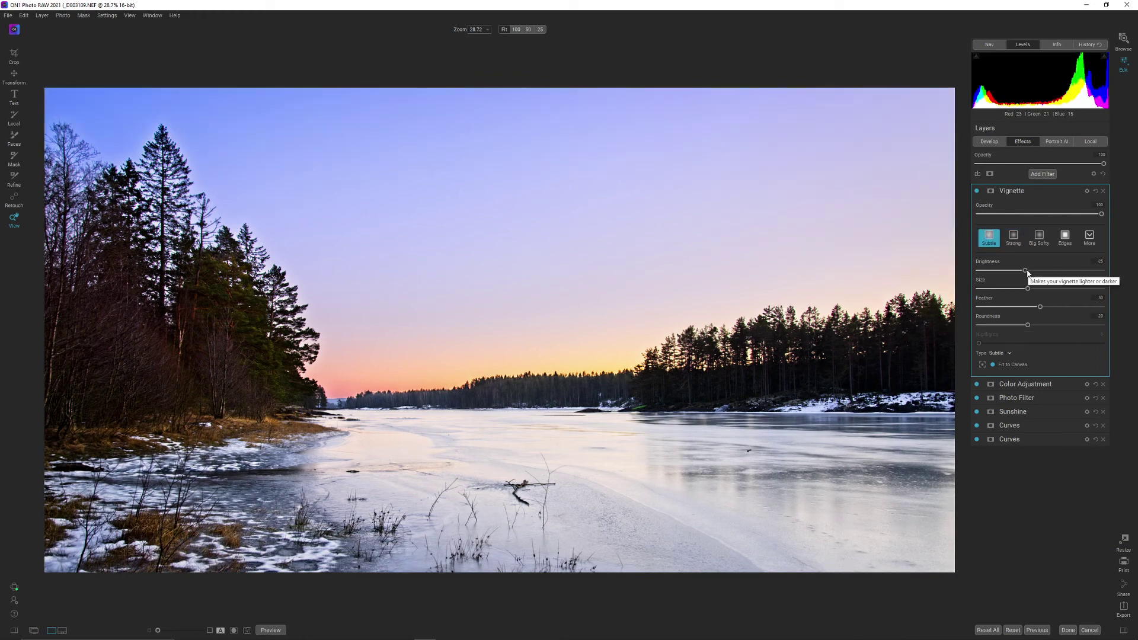
{"action": "left_click_drag", "start_coordinate": [1025, 271], "coordinate": [1006, 278]}
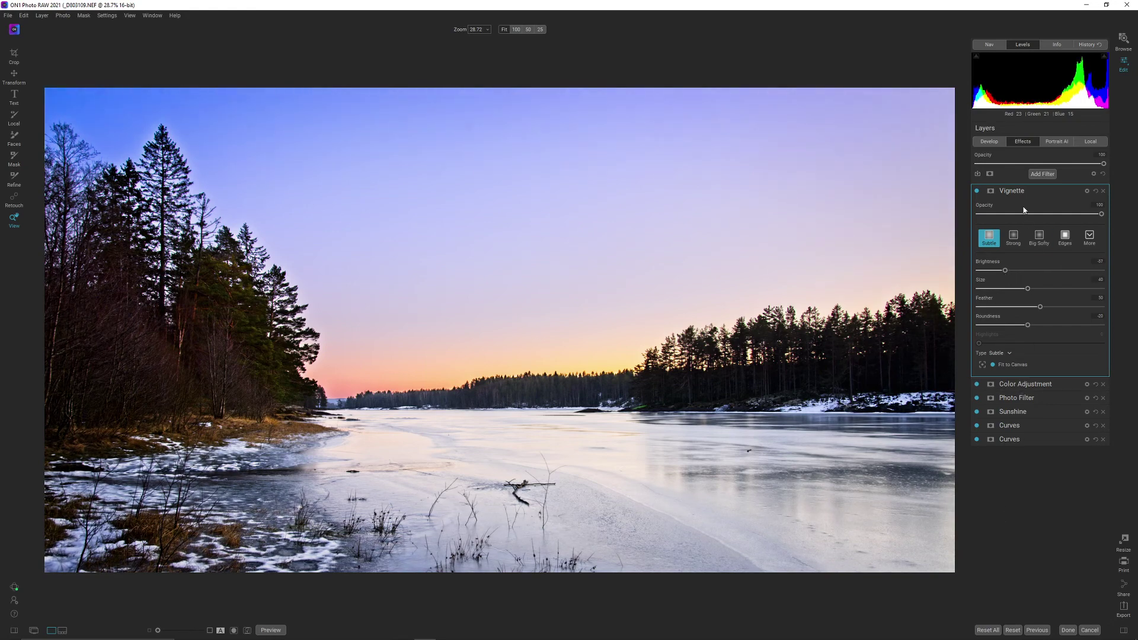
Step: Lower the Develop Exposure slightly, compare with the unedited photo, and raise Shadows to about 95
{"action": "left_click", "coordinate": [989, 142]}
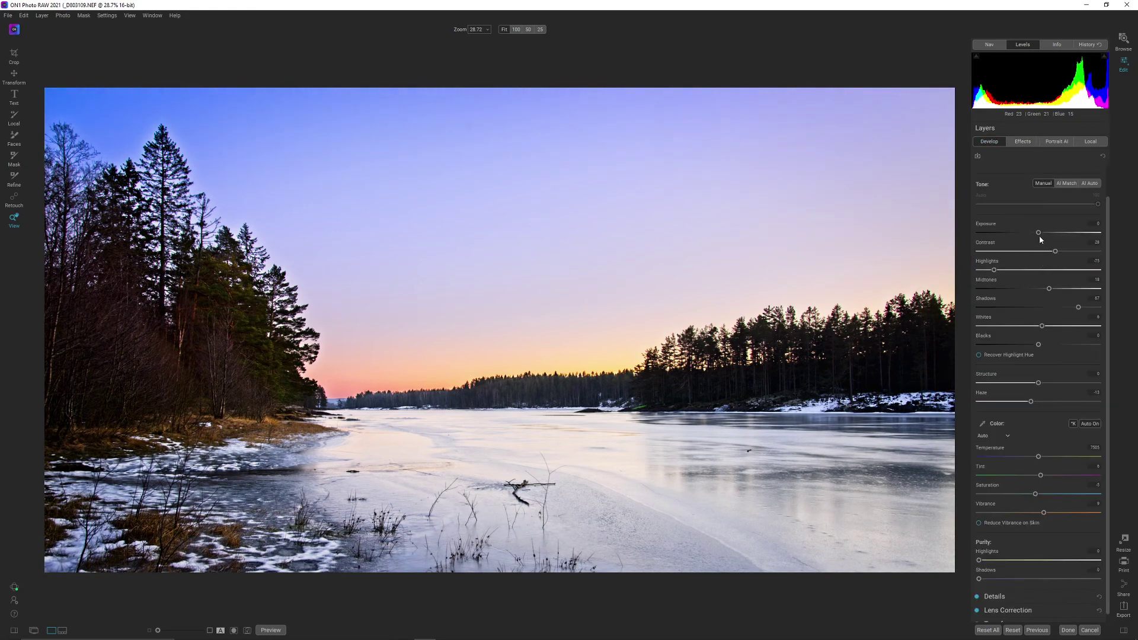
{"action": "left_click_drag", "start_coordinate": [1037, 232], "coordinate": [1033, 235]}
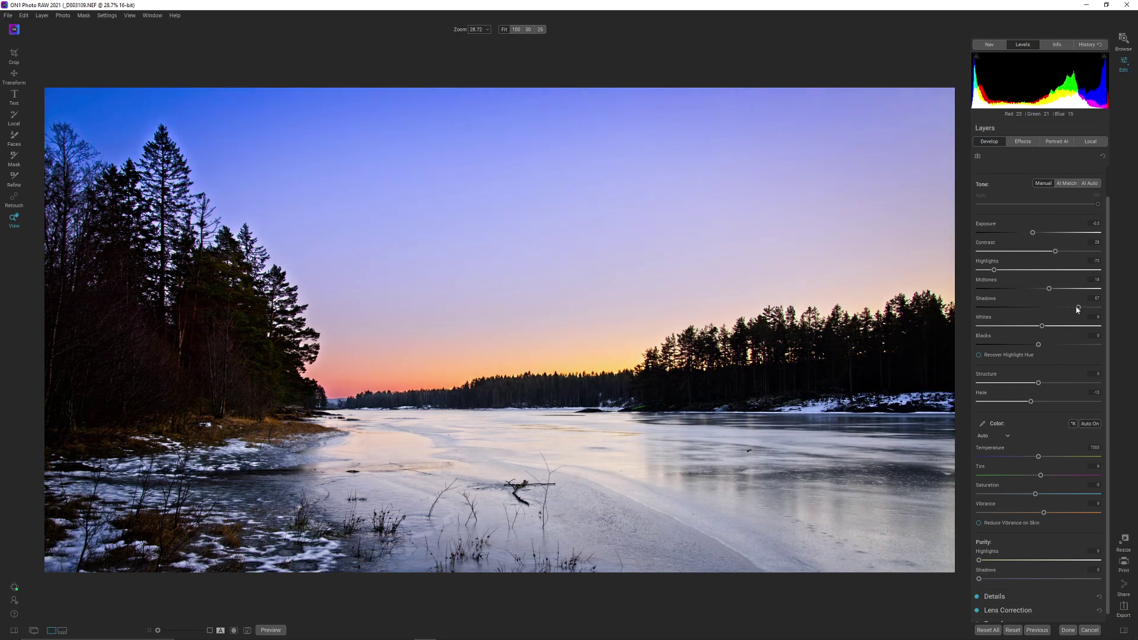
{"action": "left_click_drag", "start_coordinate": [1080, 308], "coordinate": [1085, 312]}
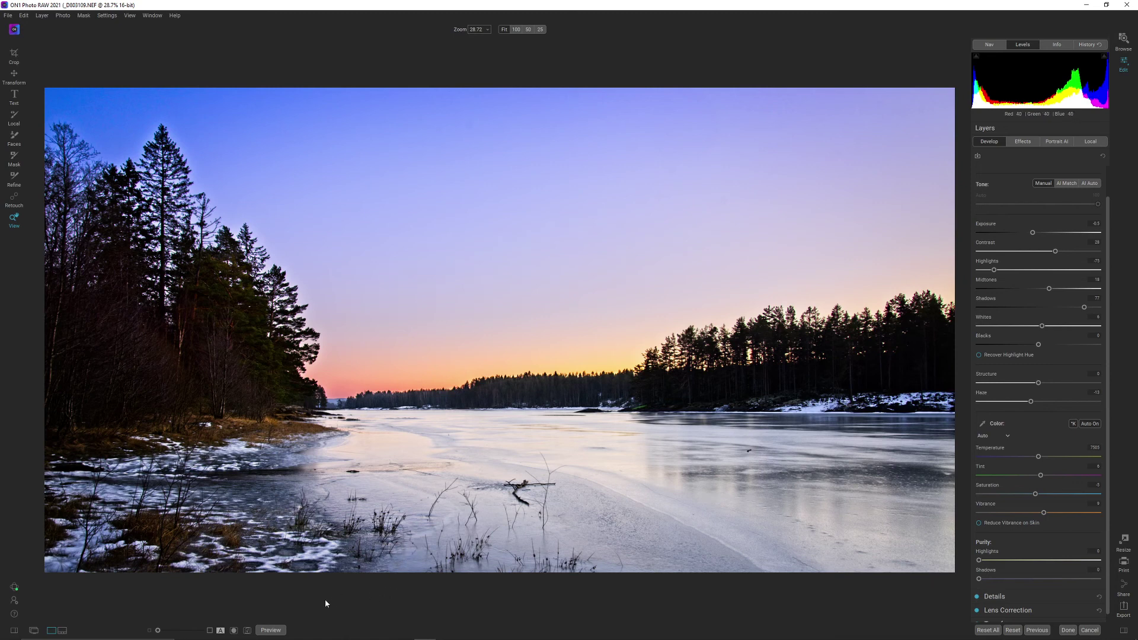
{"action": "left_click", "coordinate": [276, 632]}
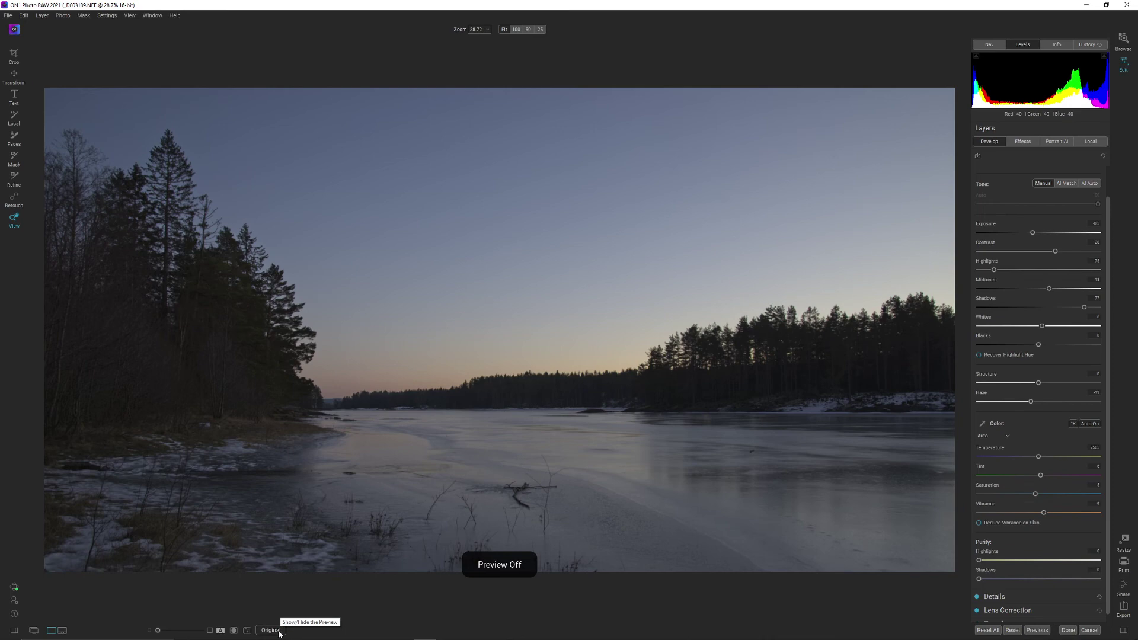
{"action": "left_click", "coordinate": [277, 632]}
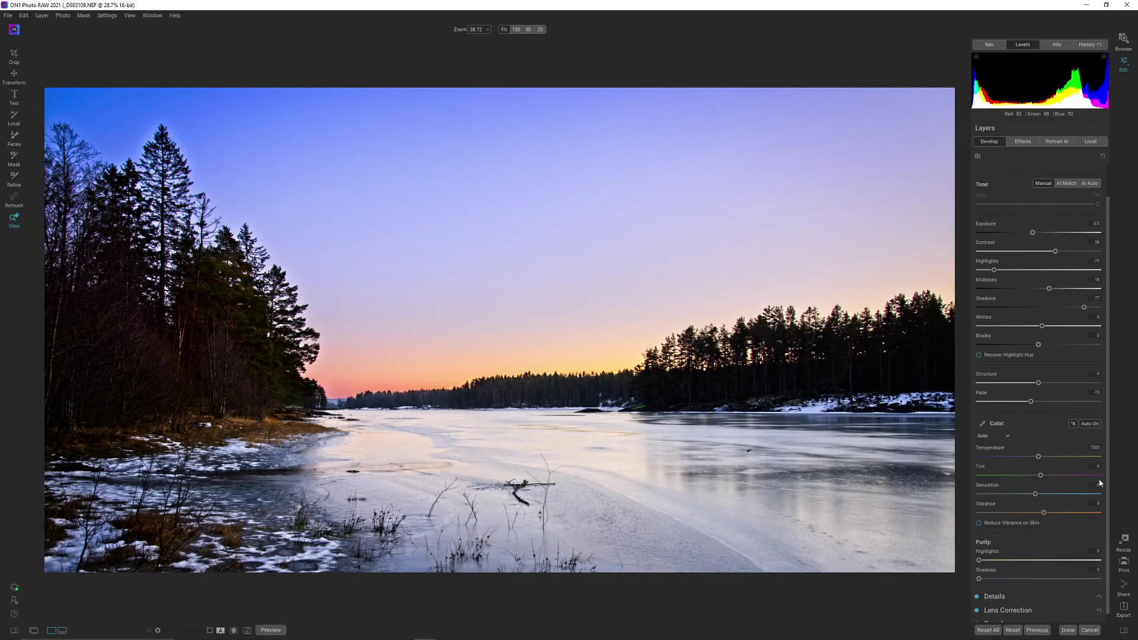
{"action": "left_click_drag", "start_coordinate": [1083, 309], "coordinate": [1094, 309]}
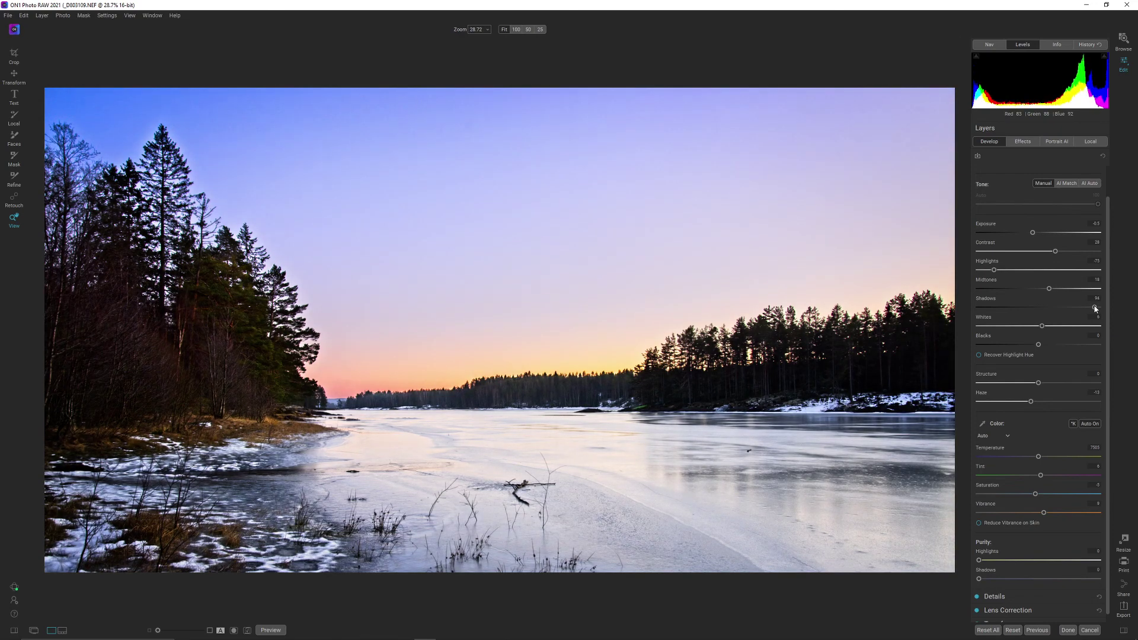
{"action": "left_click_drag", "start_coordinate": [1095, 308], "coordinate": [1096, 309]}
Step: Add a second Color Adjustment filter and raise the Range to the maximum and the Brightness moderately for Blue
{"action": "left_click", "coordinate": [1020, 145]}
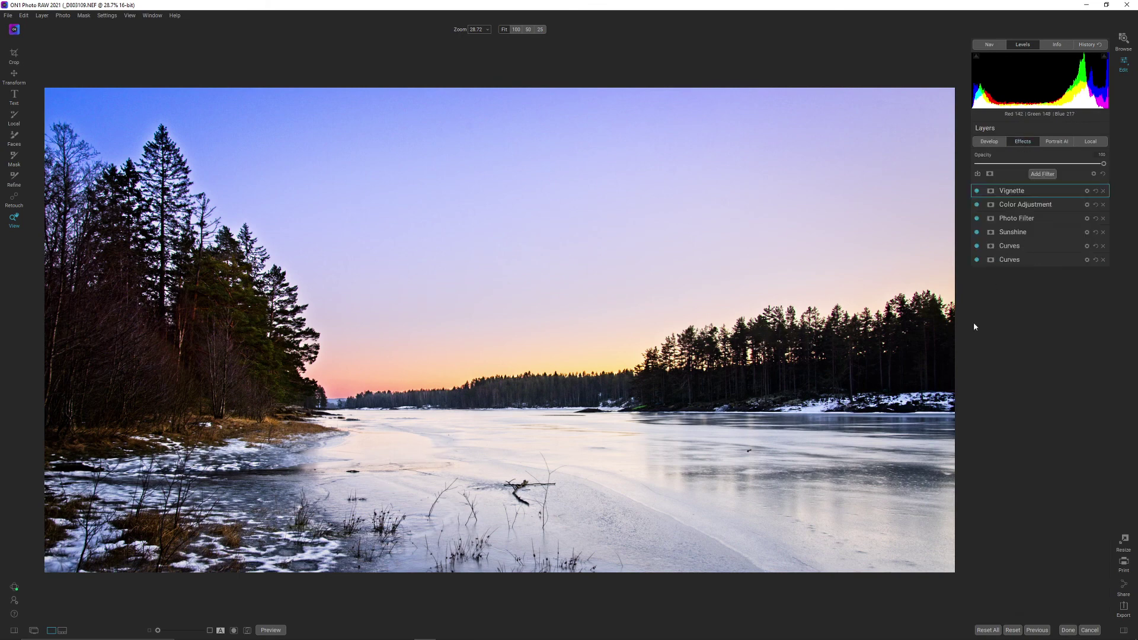
{"action": "left_click", "coordinate": [1043, 173]}
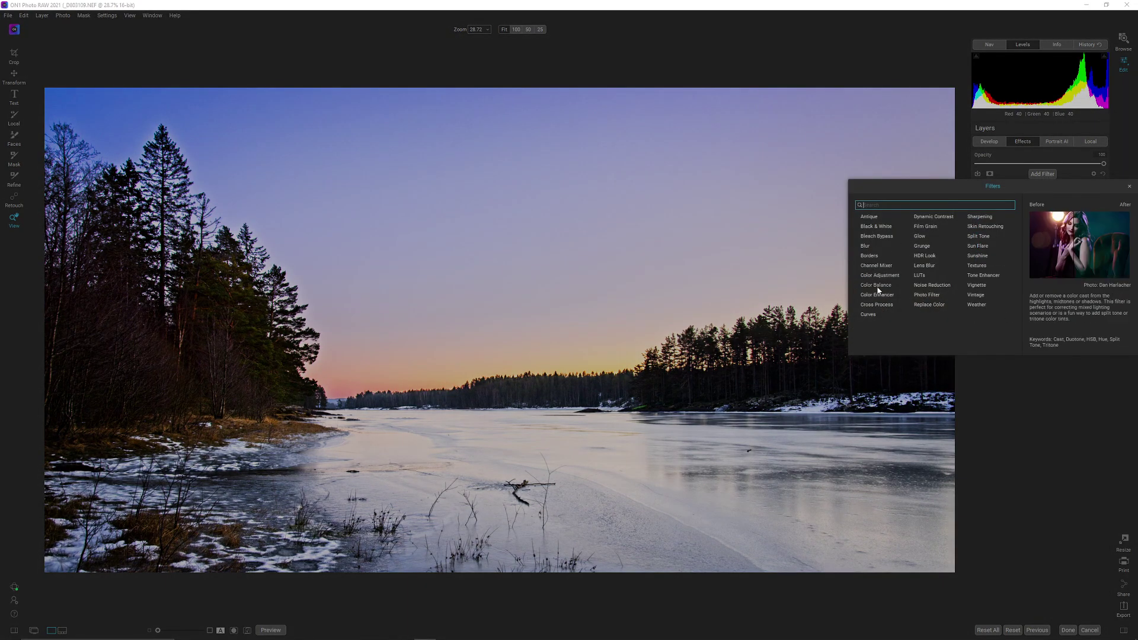
{"action": "left_click", "coordinate": [875, 276]}
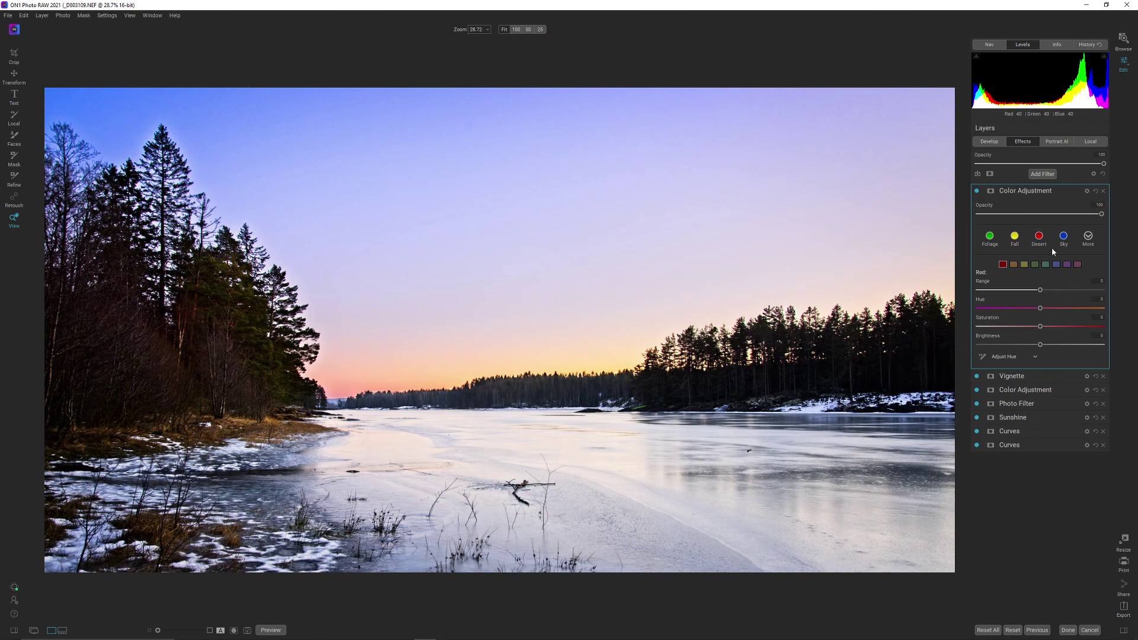
{"action": "left_click", "coordinate": [1057, 265]}
{"action": "left_click_drag", "start_coordinate": [1040, 290], "coordinate": [1133, 292]}
{"action": "left_click_drag", "start_coordinate": [1036, 348], "coordinate": [1060, 357]}
Step: Set the Aqua Range to 100 and its Brightness to about 80 in the second Color Adjustment
{"action": "left_click", "coordinate": [1045, 265]}
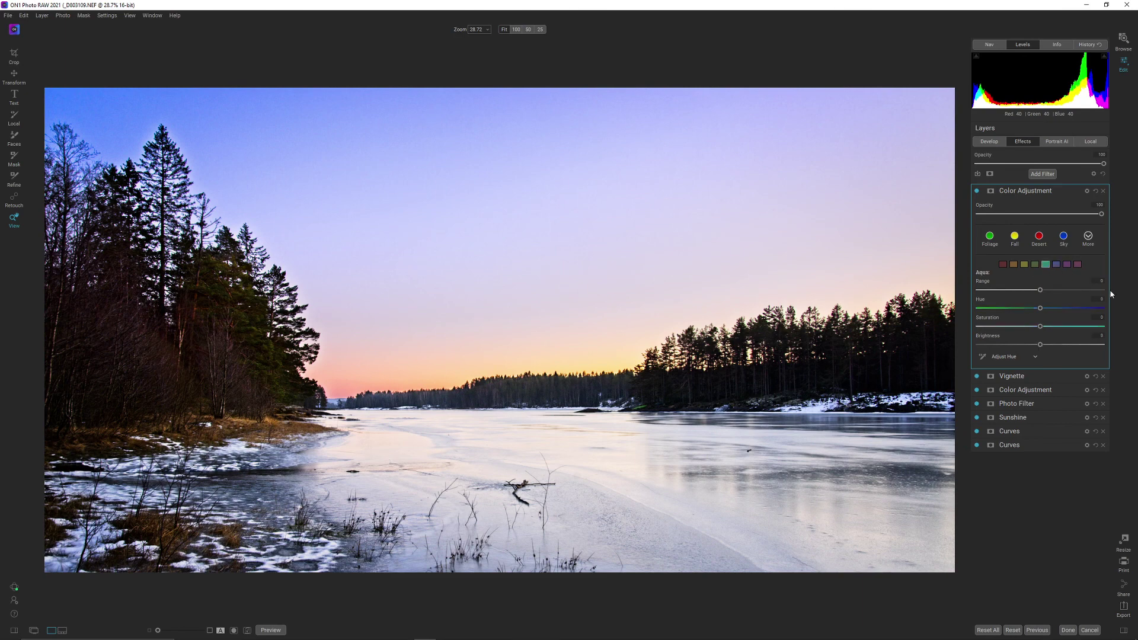
{"action": "left_click_drag", "start_coordinate": [1041, 290], "coordinate": [1136, 288]}
{"action": "left_click_drag", "start_coordinate": [1040, 344], "coordinate": [1090, 344]}
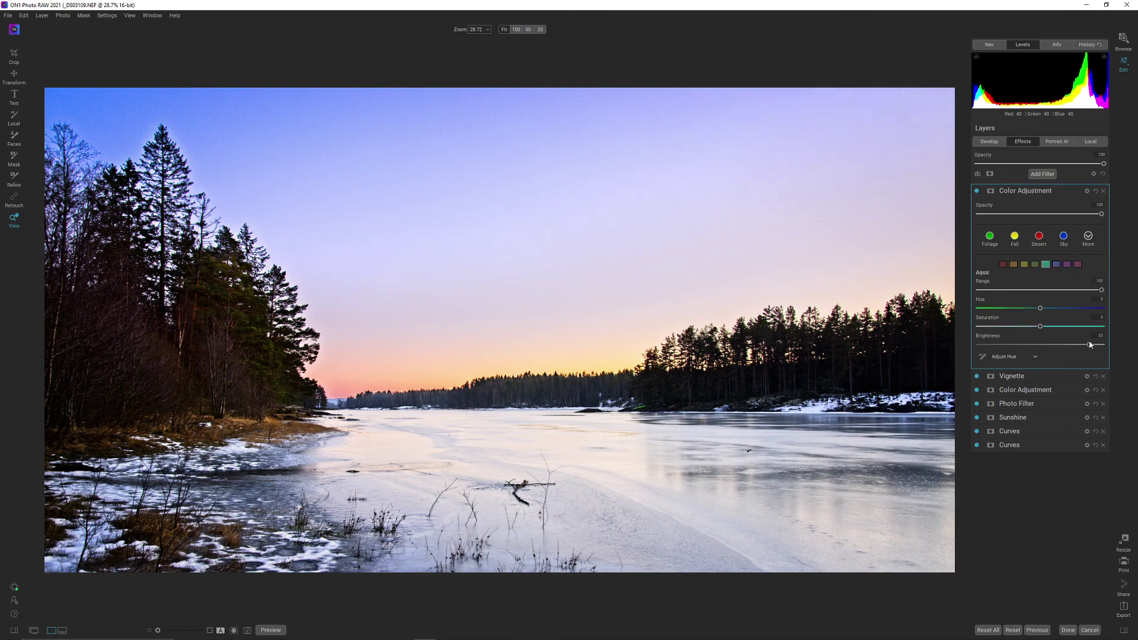
Step: Invert the second Color Adjustment's mask and paint the effect in over the photo's upper-left sky with a size 900 brush
{"action": "left_click", "coordinate": [990, 191]}
{"action": "left_click", "coordinate": [1024, 236]}
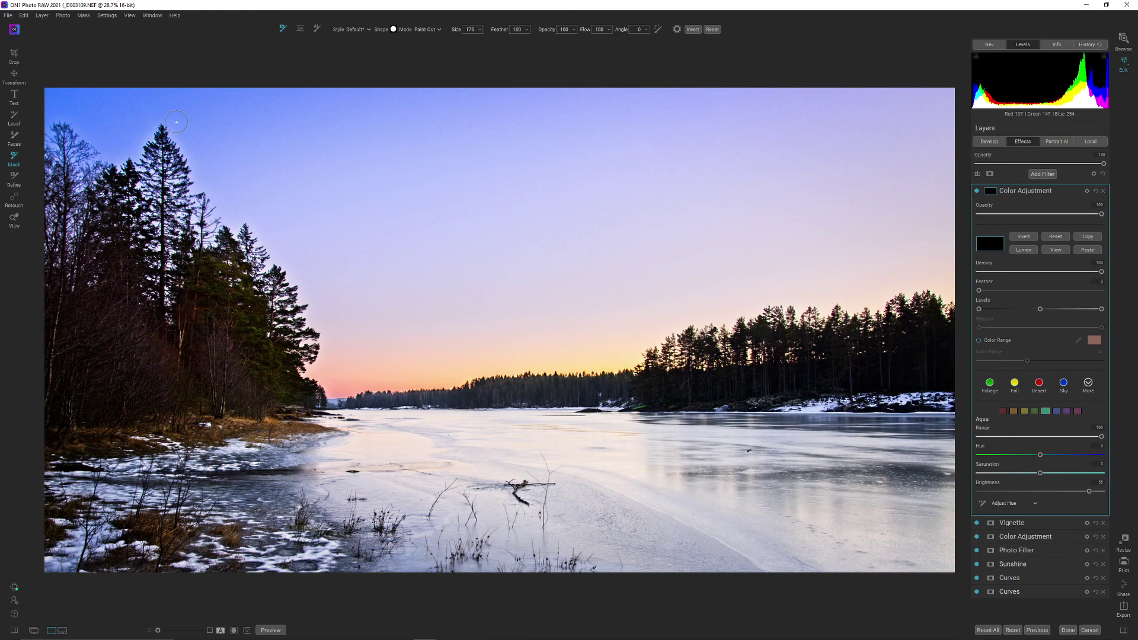
{"action": "key", "text": "bracketright"}
{"action": "key", "text": "bracketright"}
{"action": "key", "text": "bracketright"}
{"action": "key", "text": "bracketright"}
{"action": "key", "text": "bracketright"}
{"action": "key", "text": "bracketright"}
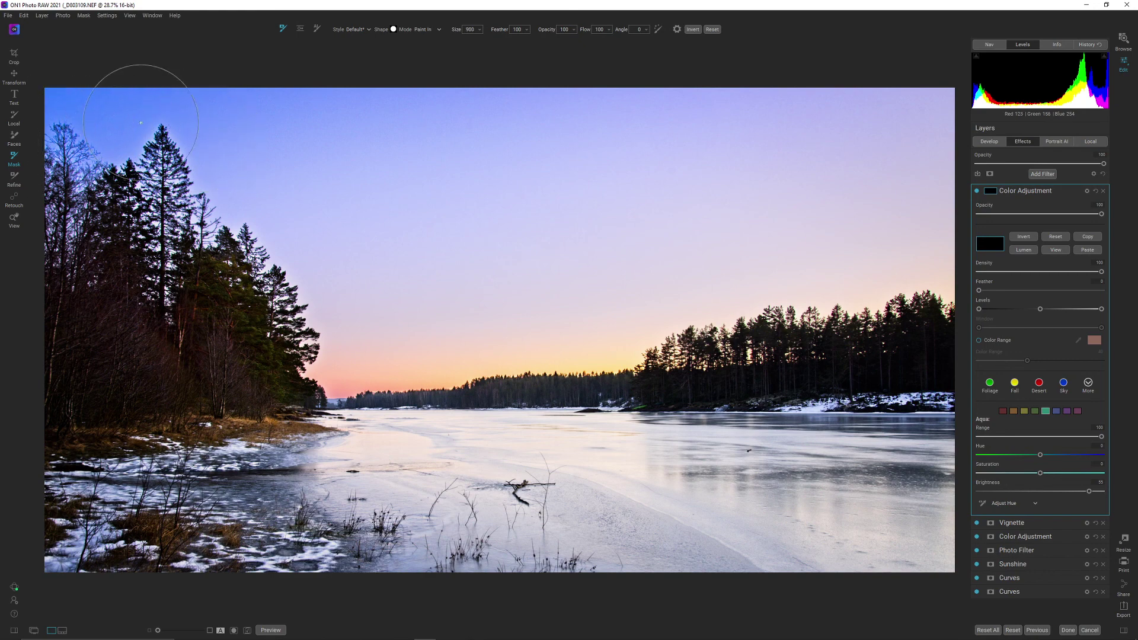
{"action": "left_click", "coordinate": [54, 175]}
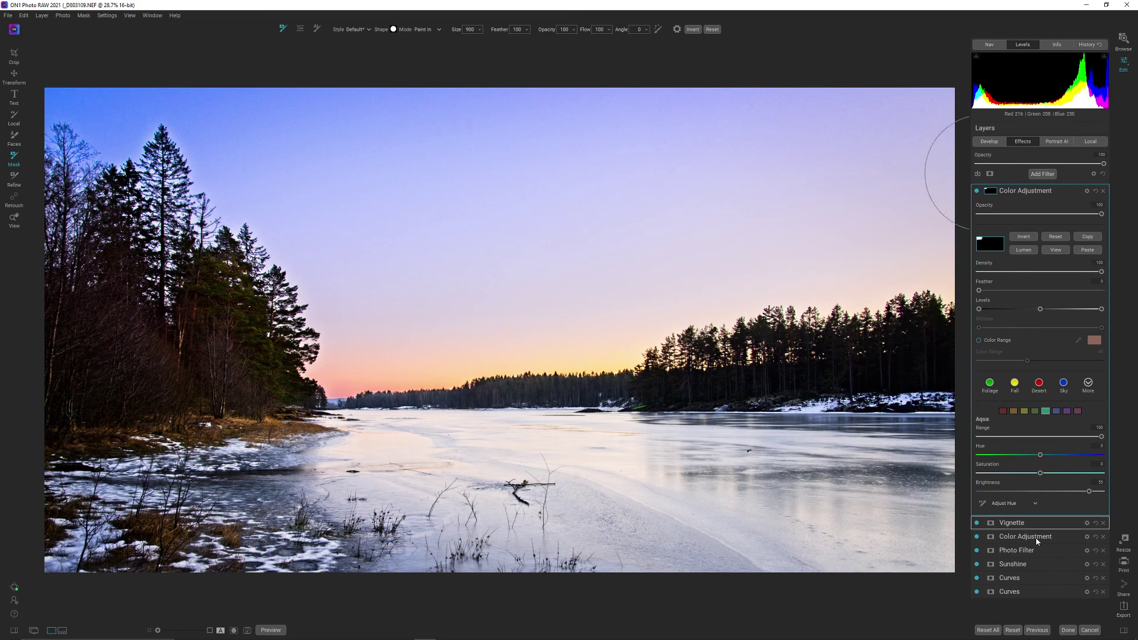
Step: Paint the Vignette out of the upper sky with the size 900 masking brush, and hide the editing controls to enlarge the photo
{"action": "left_click", "coordinate": [1046, 521]}
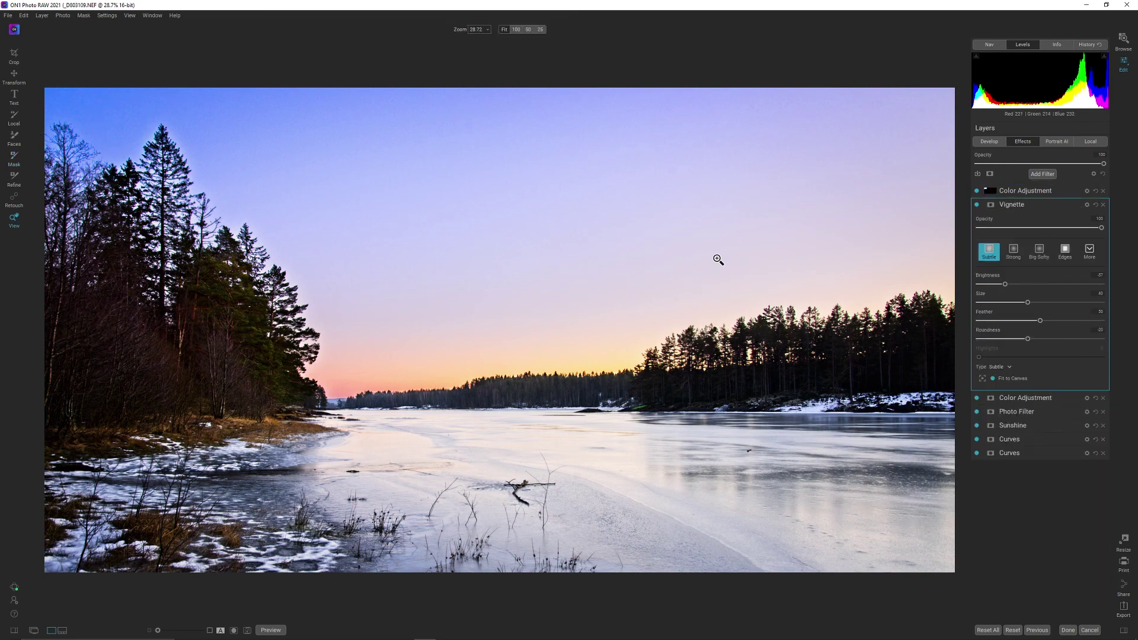
{"action": "key", "text": "b"}
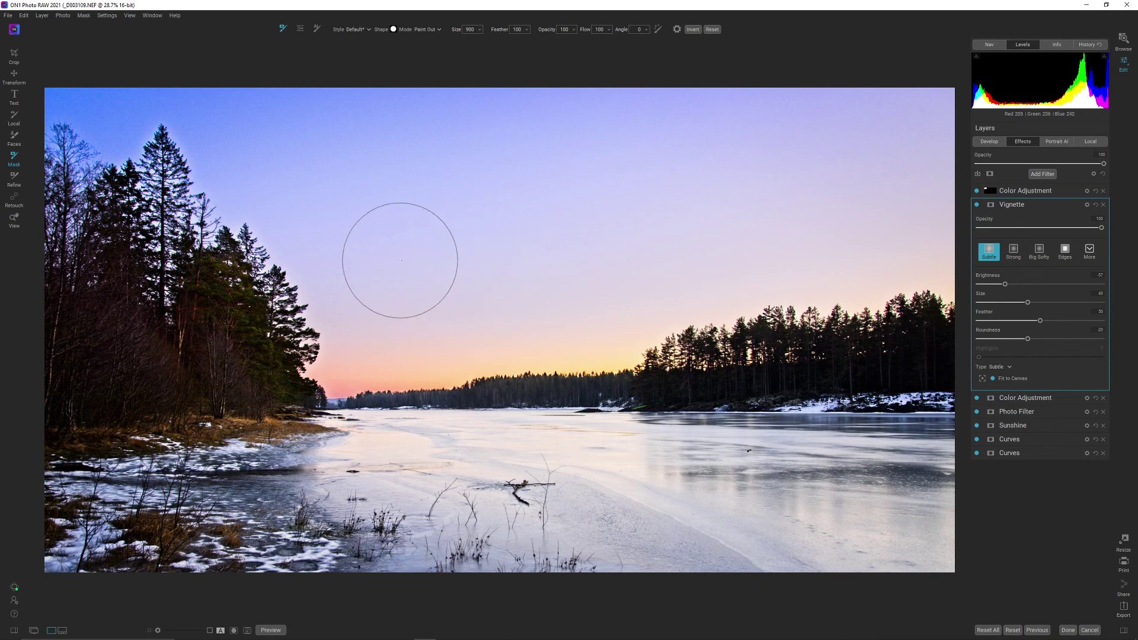
{"action": "key", "text": "x"}
{"action": "mouse_move", "coordinate": [287, 139]}
{"action": "left_mouse_down"}
{"action": "mouse_move", "coordinate": [46, 165]}
{"action": "mouse_move", "coordinate": [159, 144]}
{"action": "mouse_move", "coordinate": [76, 114]}
{"action": "left_mouse_up"}
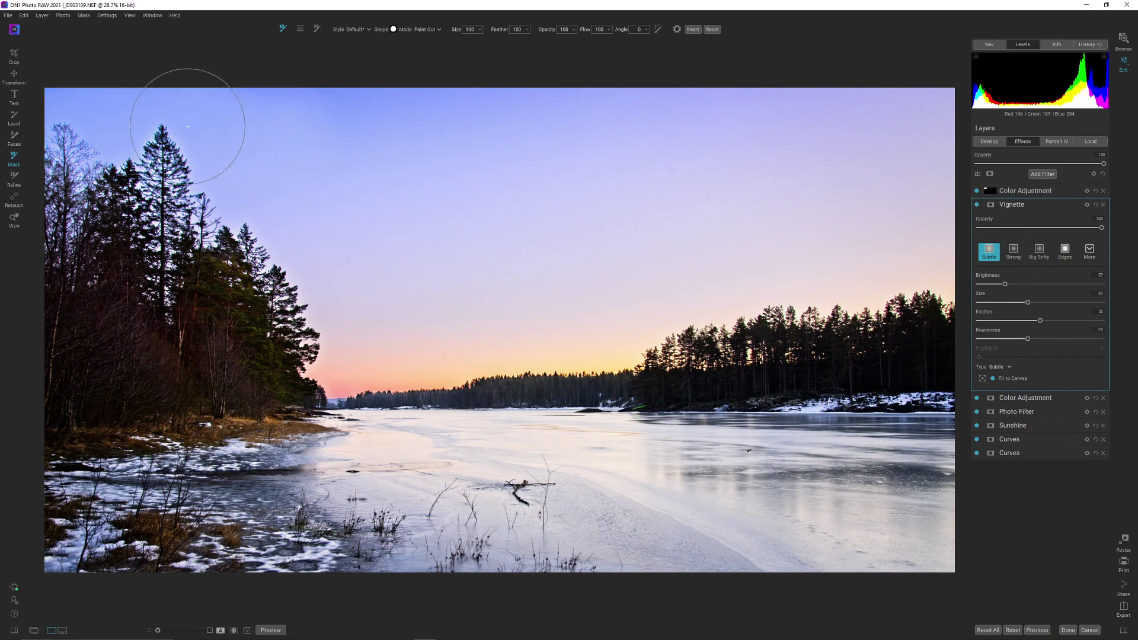
{"action": "mouse_move", "coordinate": [258, 105]}
{"action": "left_mouse_down"}
{"action": "mouse_move", "coordinate": [325, 63]}
{"action": "mouse_move", "coordinate": [440, 48]}
{"action": "mouse_move", "coordinate": [604, 61]}
{"action": "left_mouse_up"}
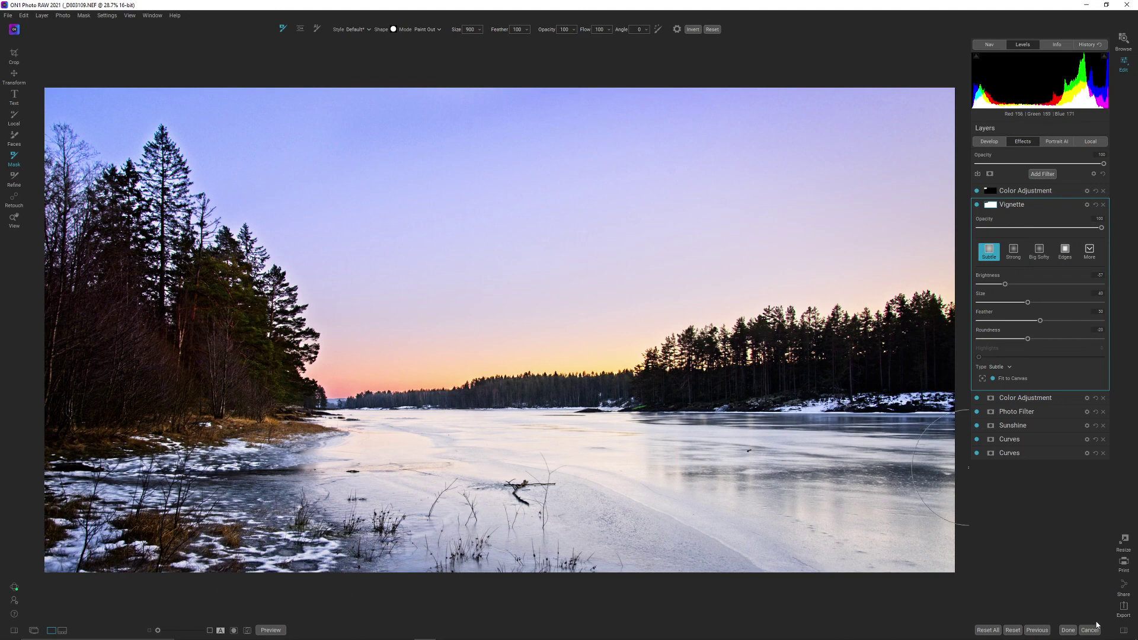
{"action": "left_click", "coordinate": [1124, 630]}
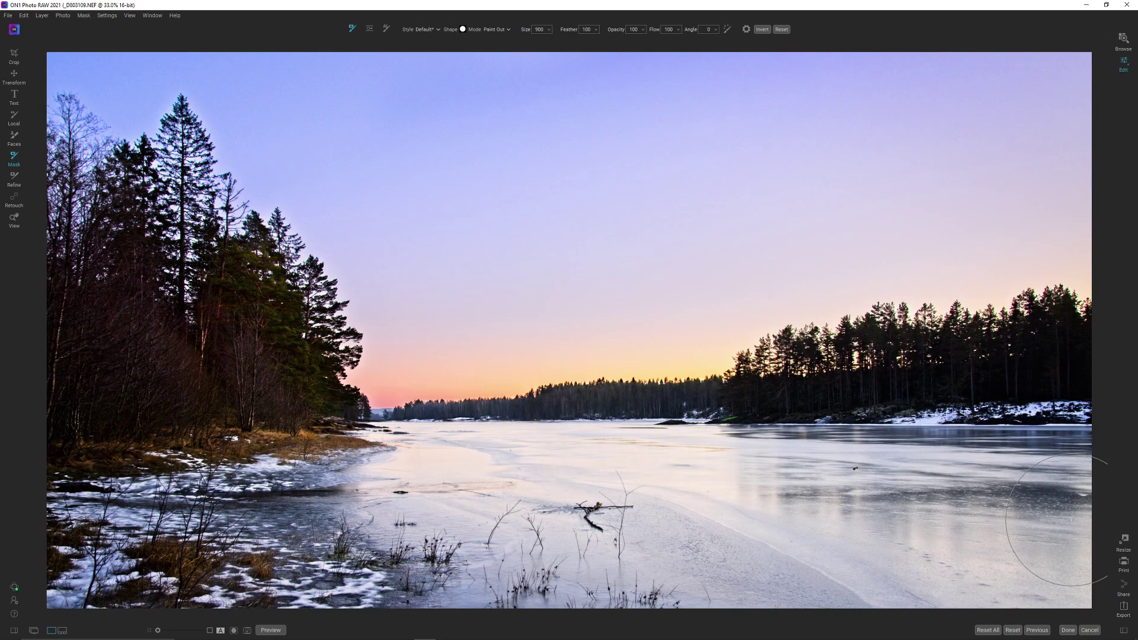